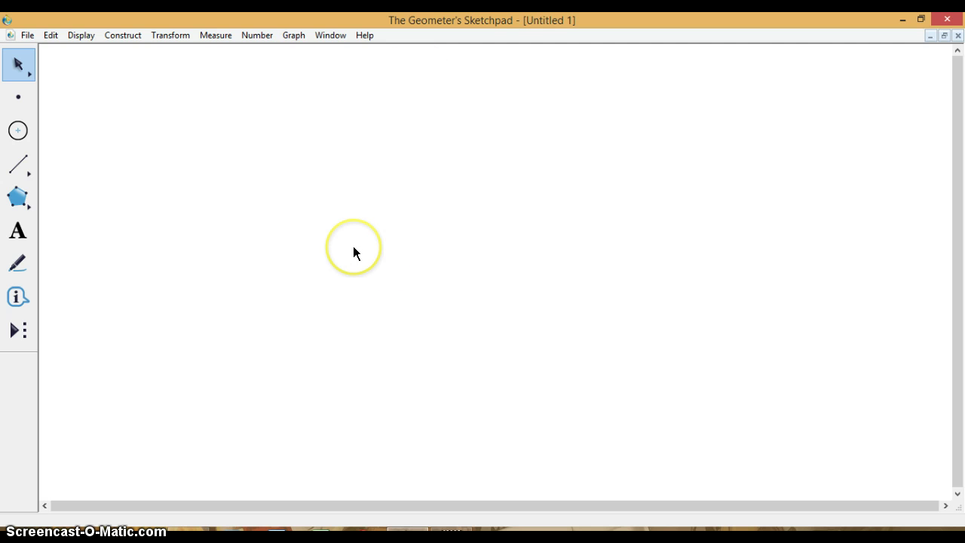
Step: Choose a straightedge tool from the palette, ending on the Ray variant
click(26, 171)
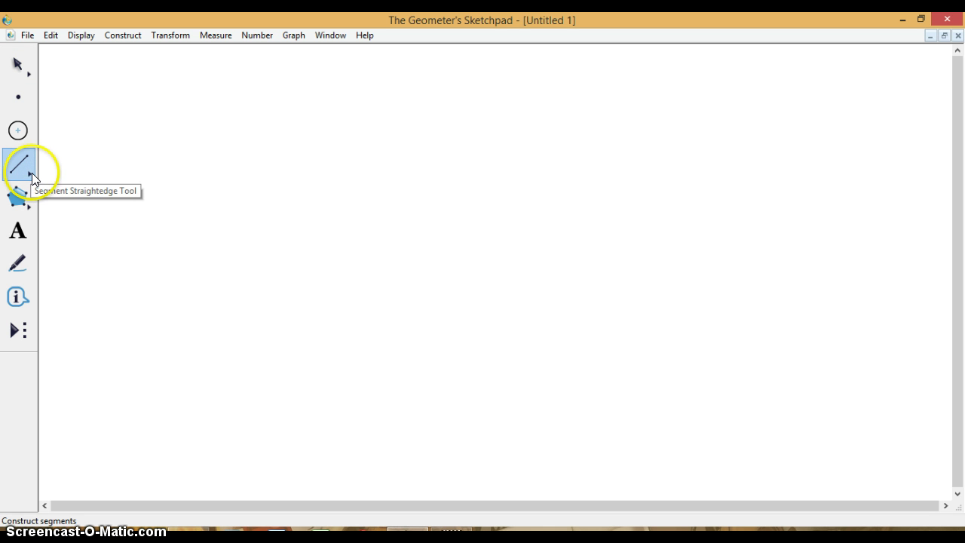
drag(29, 169, 50, 168)
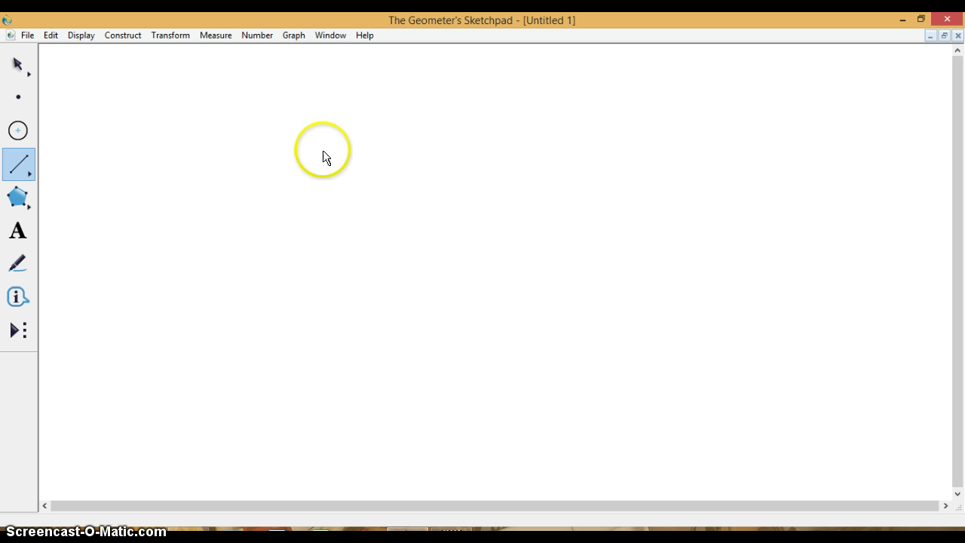
Step: Draw a horizontal segment, then compass circles centred on its endpoints through each other
click(297, 141)
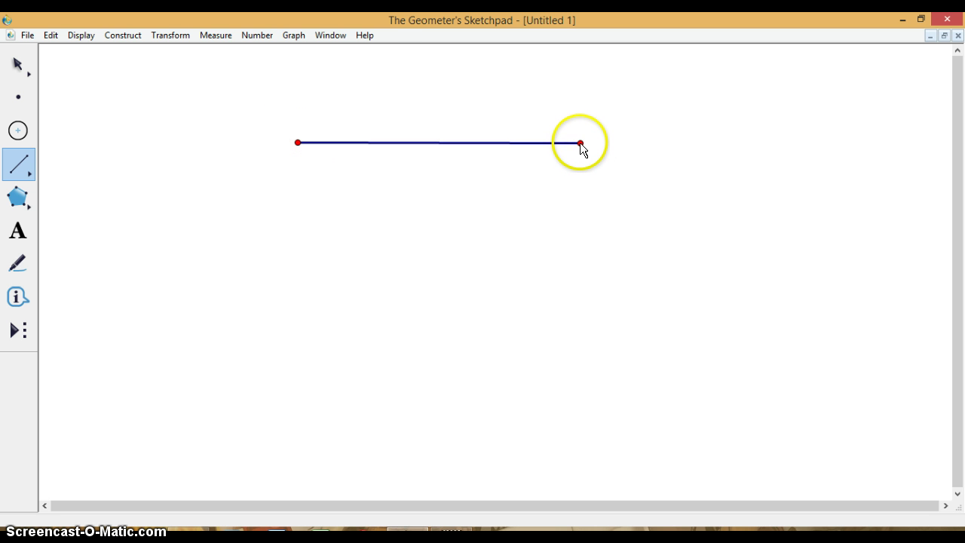
click(580, 142)
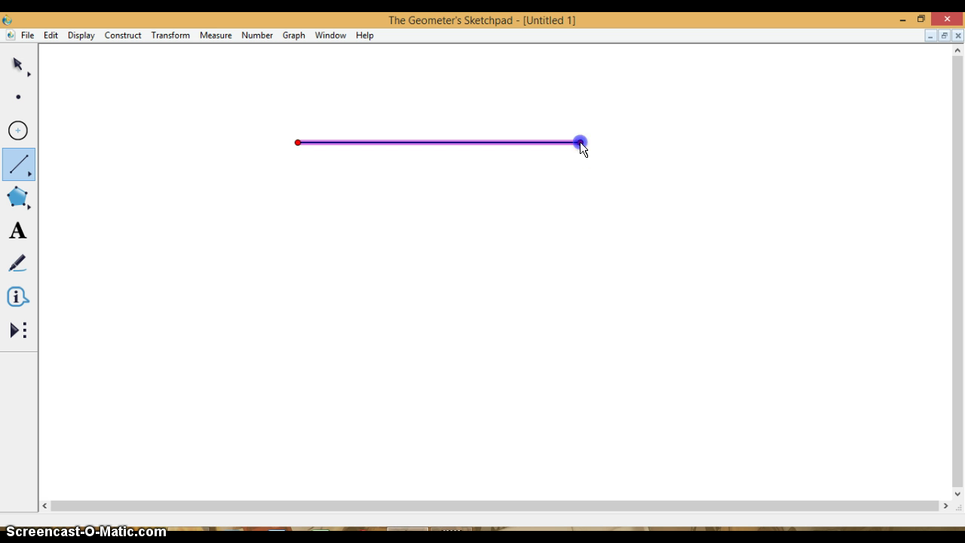
click(19, 132)
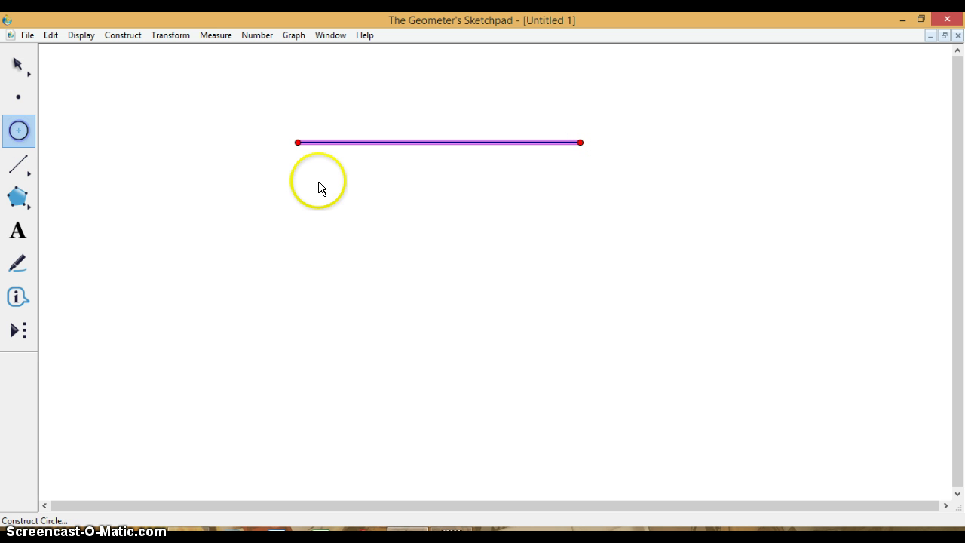
mouse_move(296, 142)
mouse_down()
mouse_move(582, 146)
mouse_move(298, 141)
mouse_up()
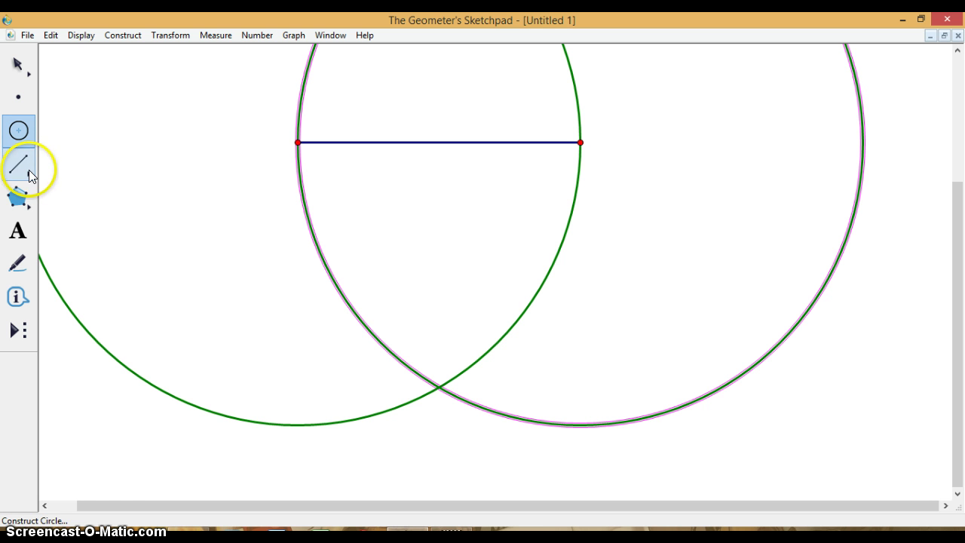
Step: Construct a perpendicular line to the segment through its left endpoint
click(101, 35)
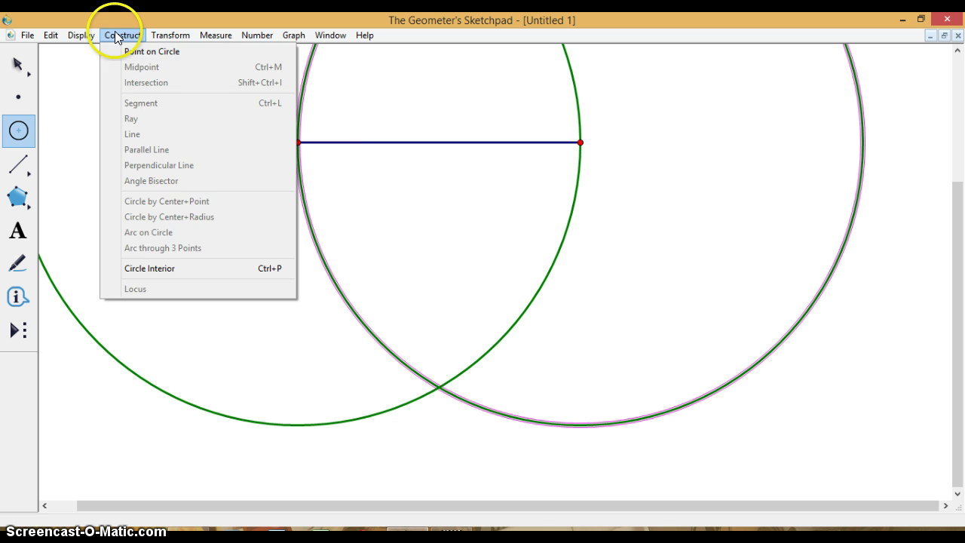
click(115, 33)
click(19, 64)
click(426, 185)
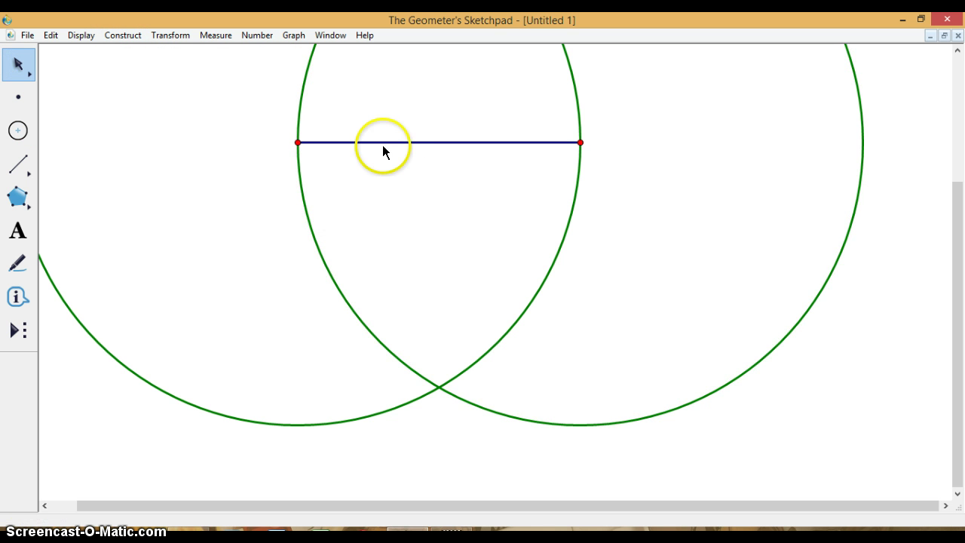
click(385, 142)
click(300, 143)
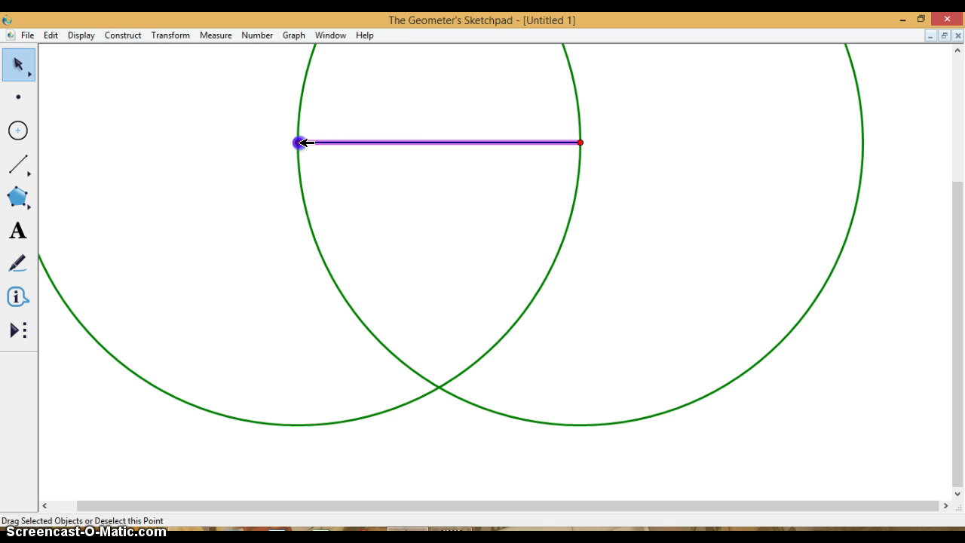
click(124, 35)
click(168, 166)
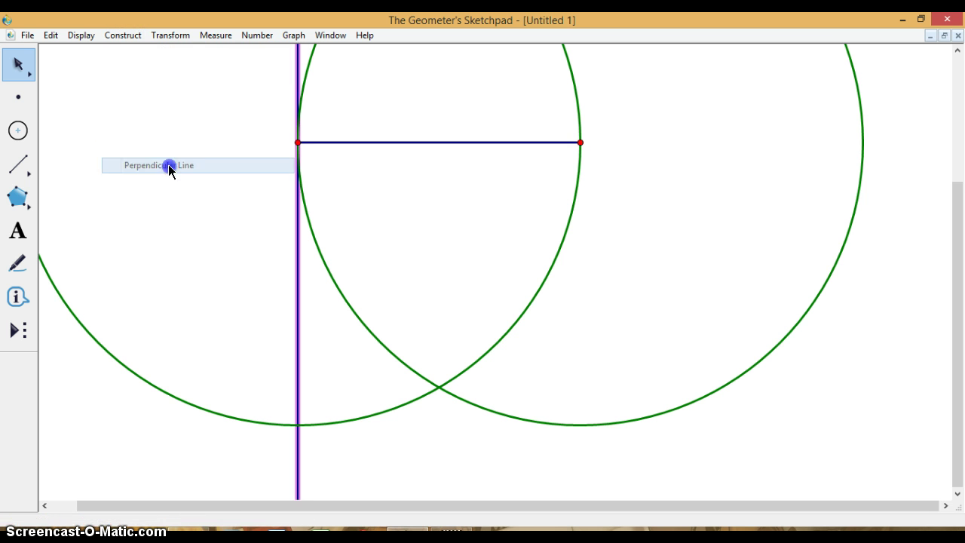
Step: Construct a second perpendicular line through the segment's right endpoint
click(464, 190)
click(464, 142)
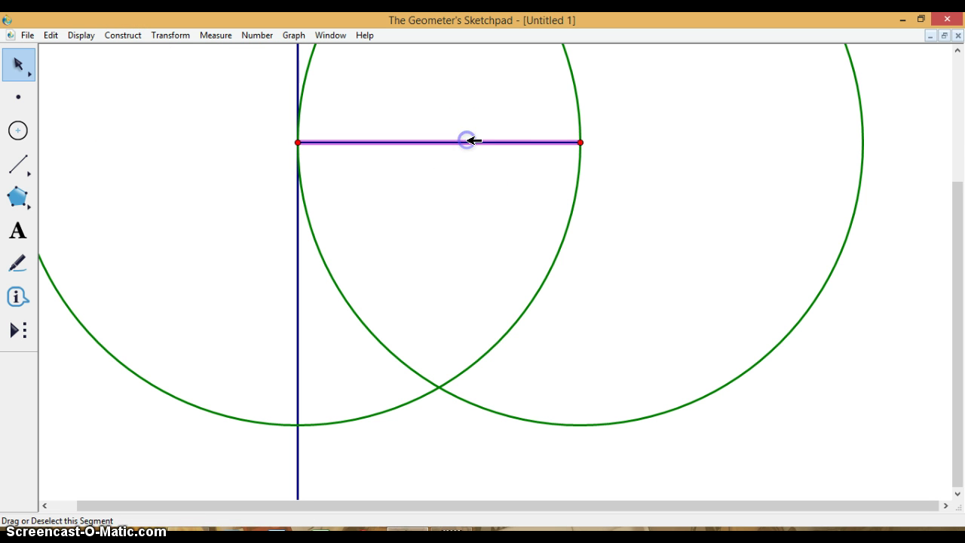
click(580, 142)
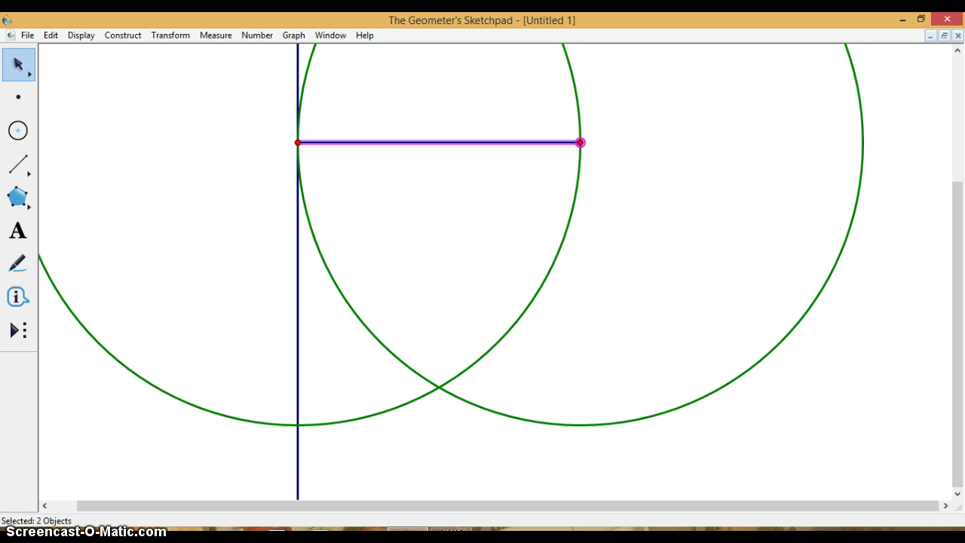
click(123, 35)
click(165, 166)
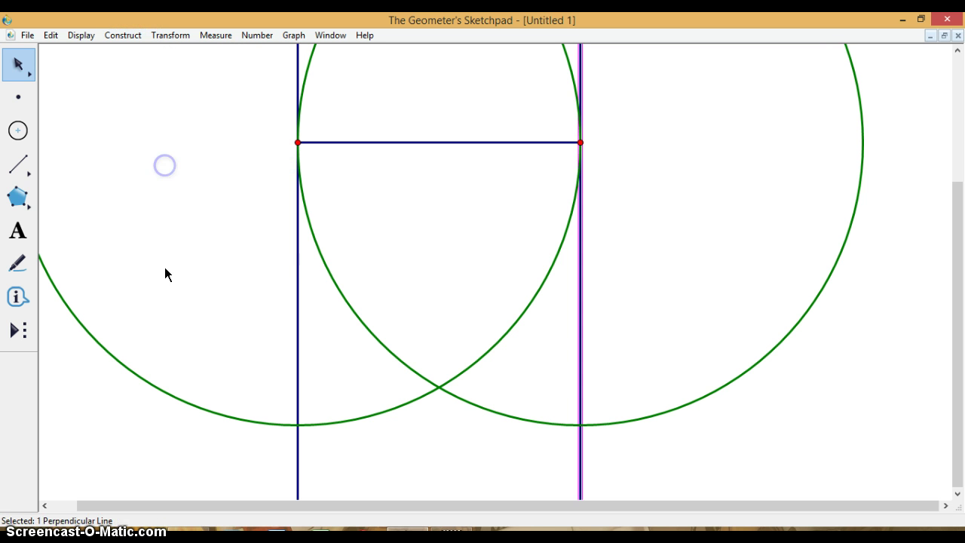
Step: Mark the points where both perpendicular lines meet the circles below
click(163, 271)
click(15, 100)
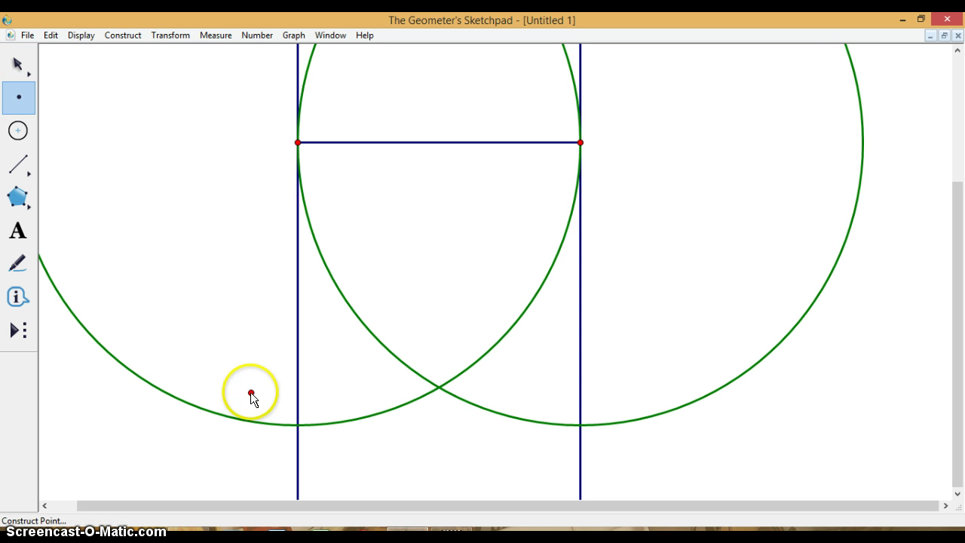
click(297, 425)
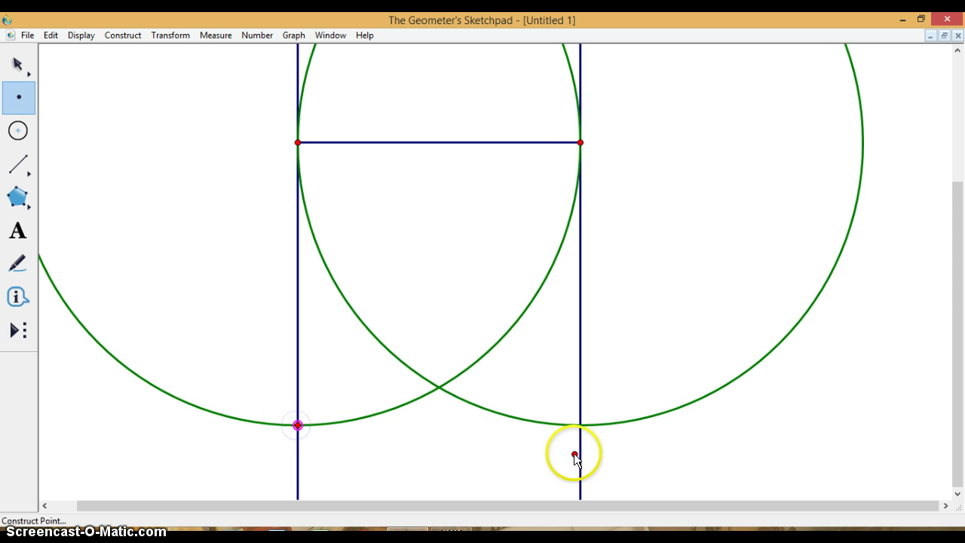
click(579, 426)
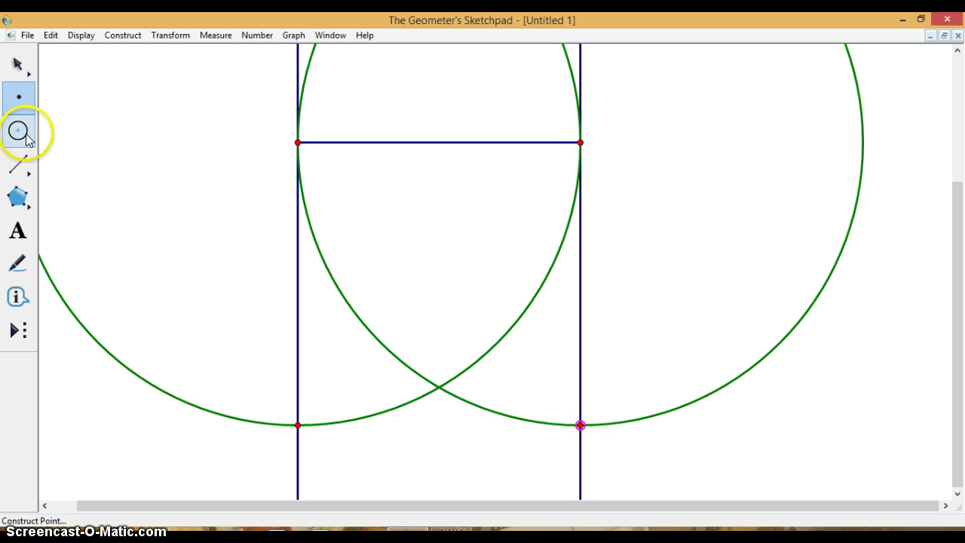
Step: Draw the square's left side, then hide both circles and perpendicular lines with Ctrl+H
click(18, 163)
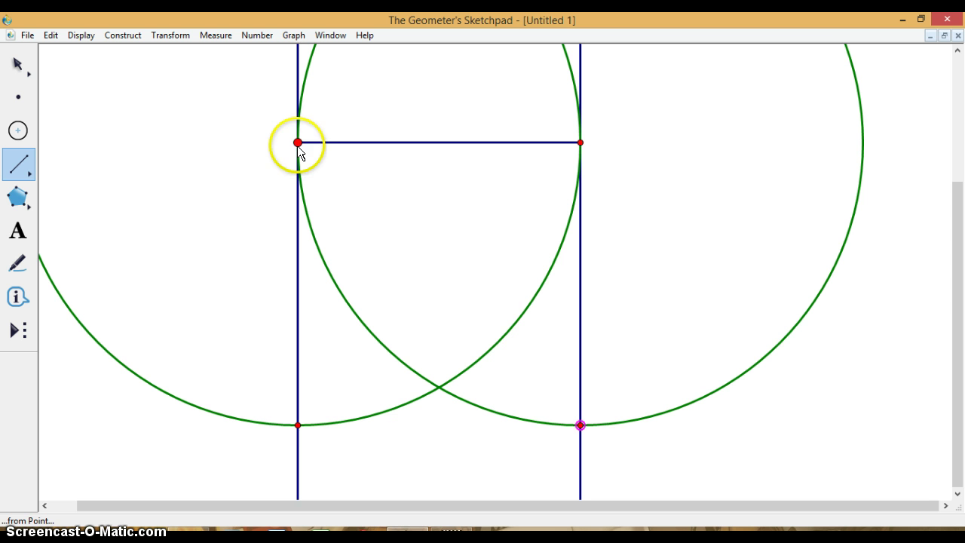
drag(297, 145, 580, 143)
click(19, 65)
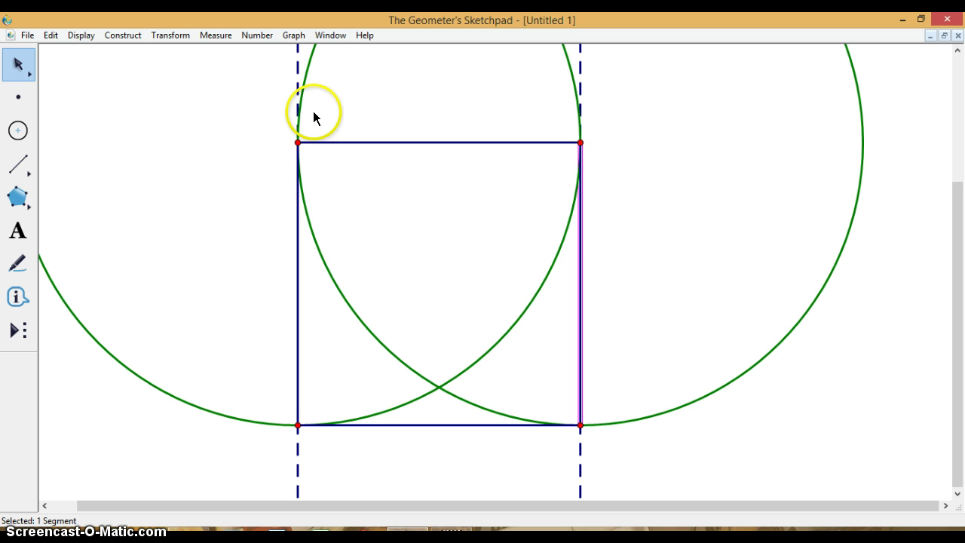
click(298, 98)
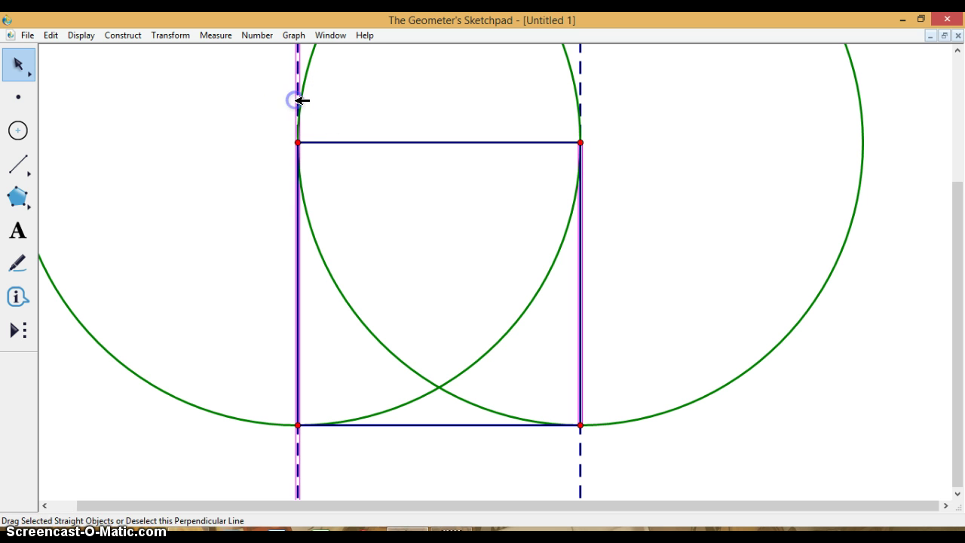
click(311, 64)
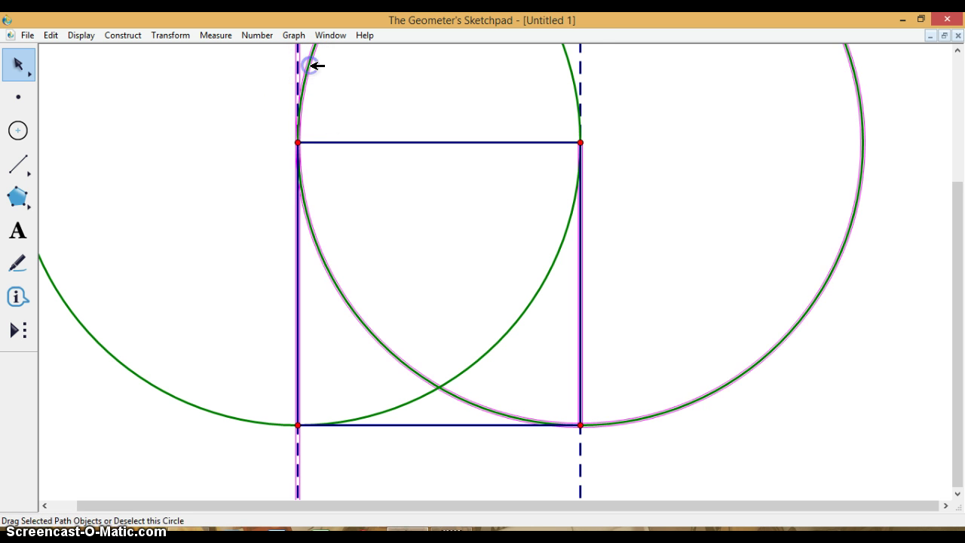
click(571, 71)
click(581, 68)
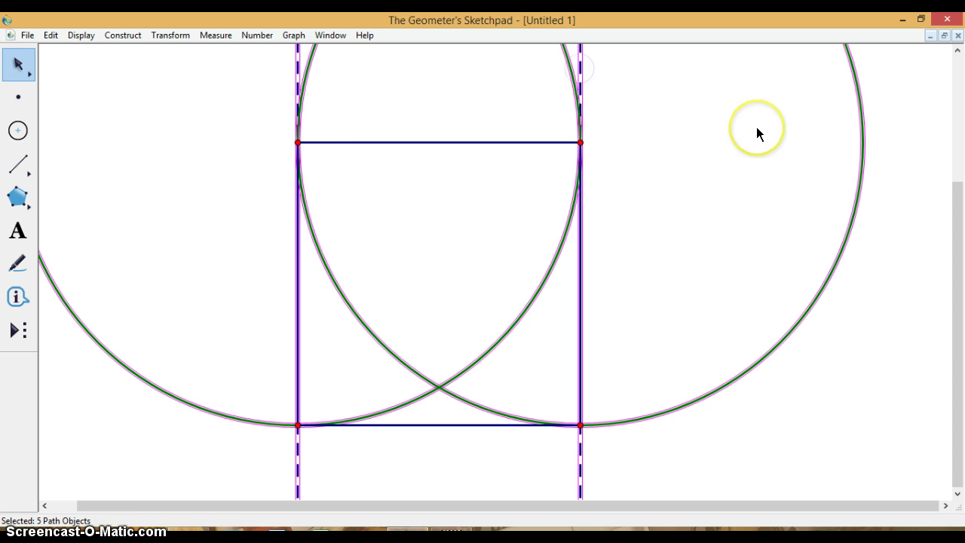
key(ctrl+h)
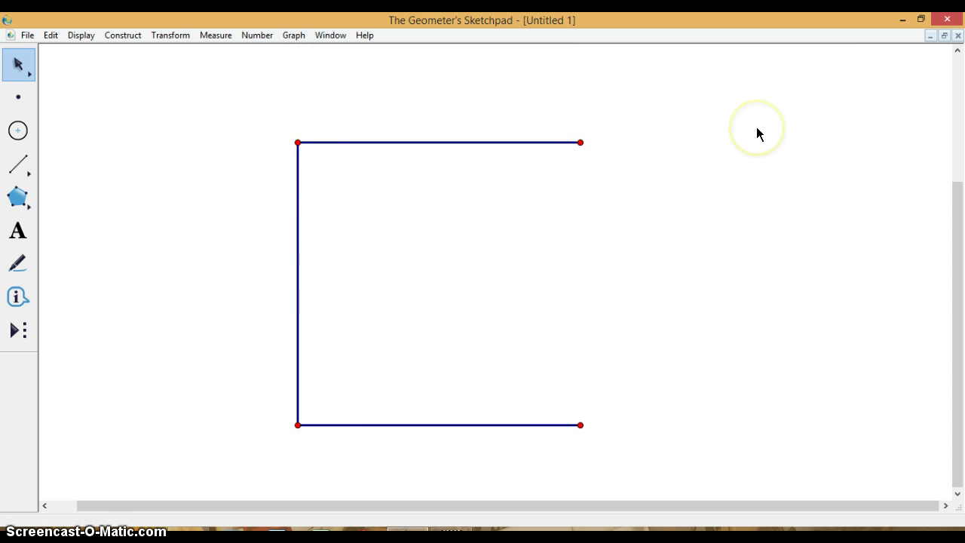
Step: Draw the right side from the lower-right point up to close the square
click(23, 168)
drag(580, 426, 580, 144)
click(17, 66)
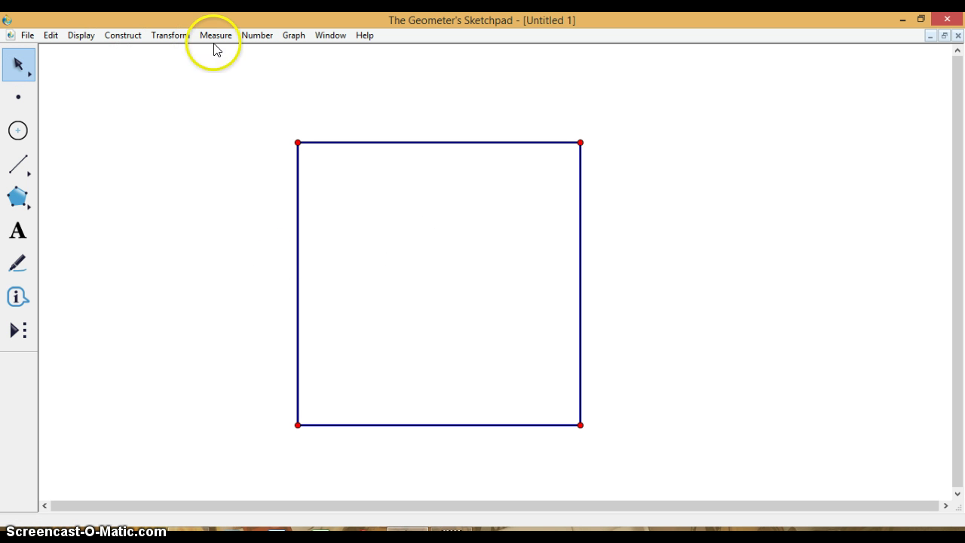
Step: Create a new parameter t₁ with value 1/3, displayed as 0.33
click(257, 36)
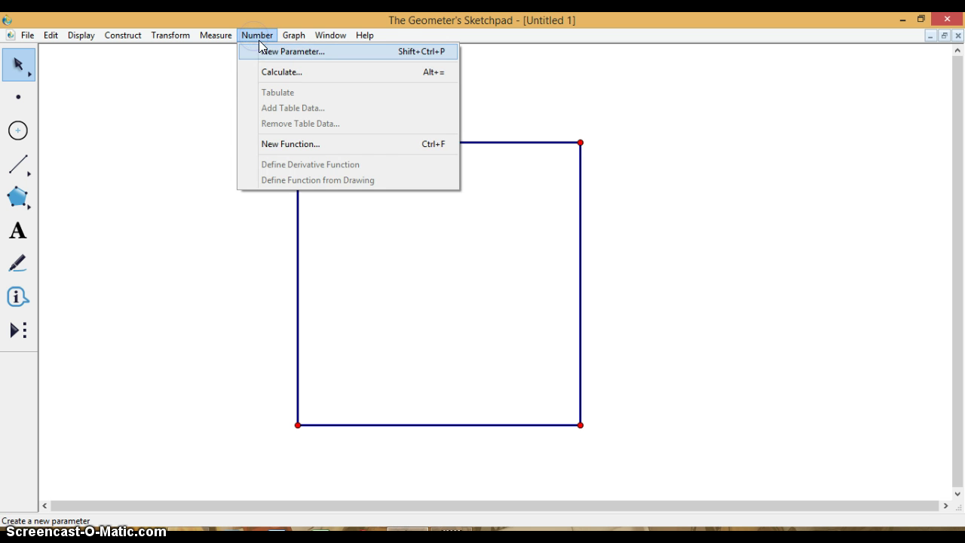
click(264, 50)
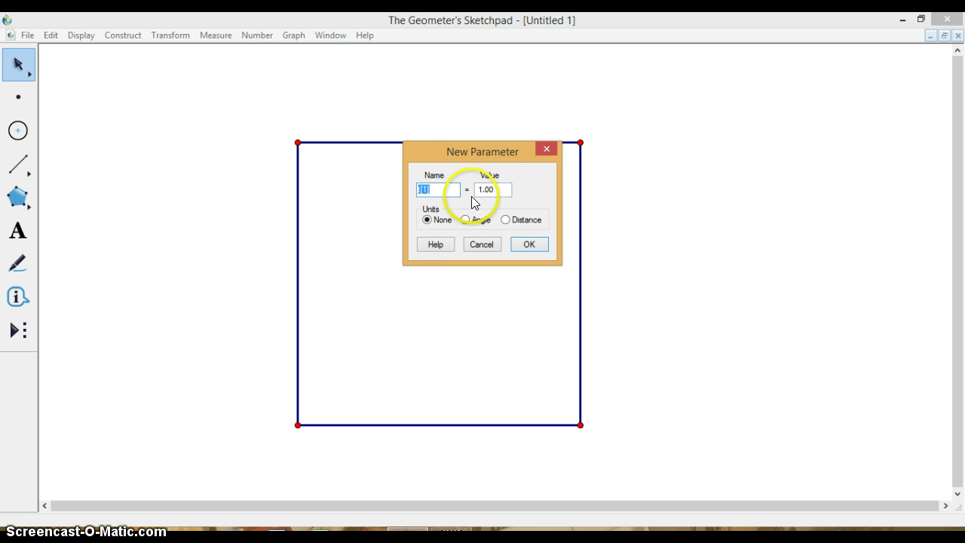
double_click(494, 189)
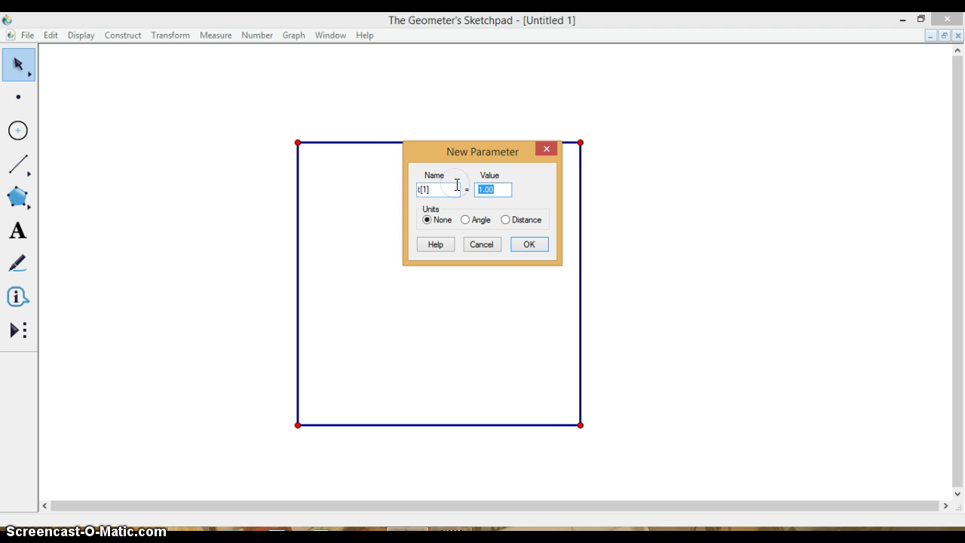
click(522, 243)
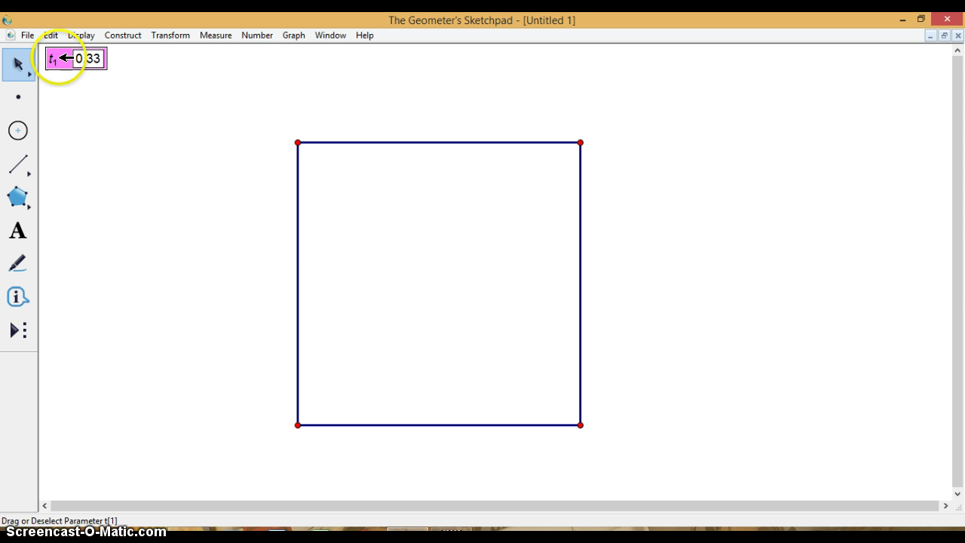
Step: Mark t₁ as the scale factor and dilate the other corners by it about the top-left corner
click(173, 35)
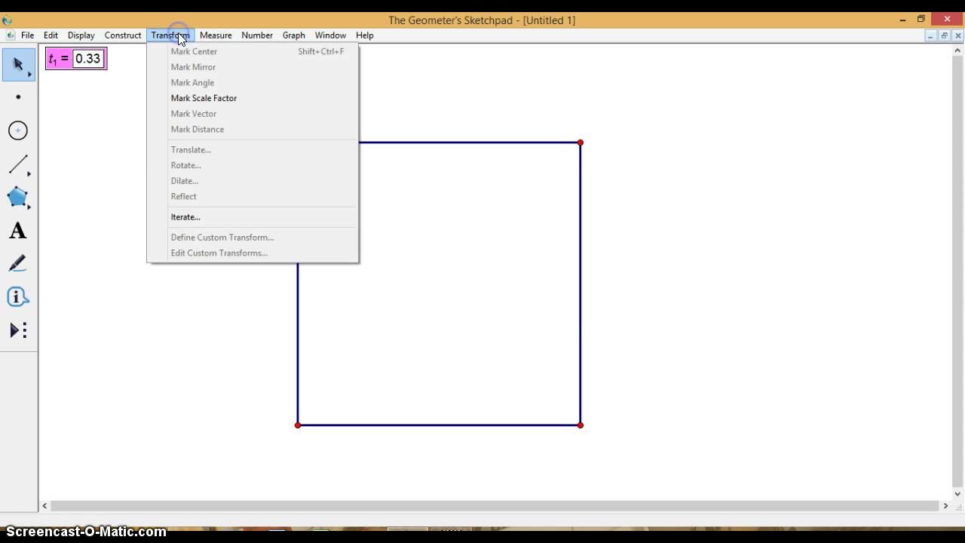
click(204, 101)
click(204, 103)
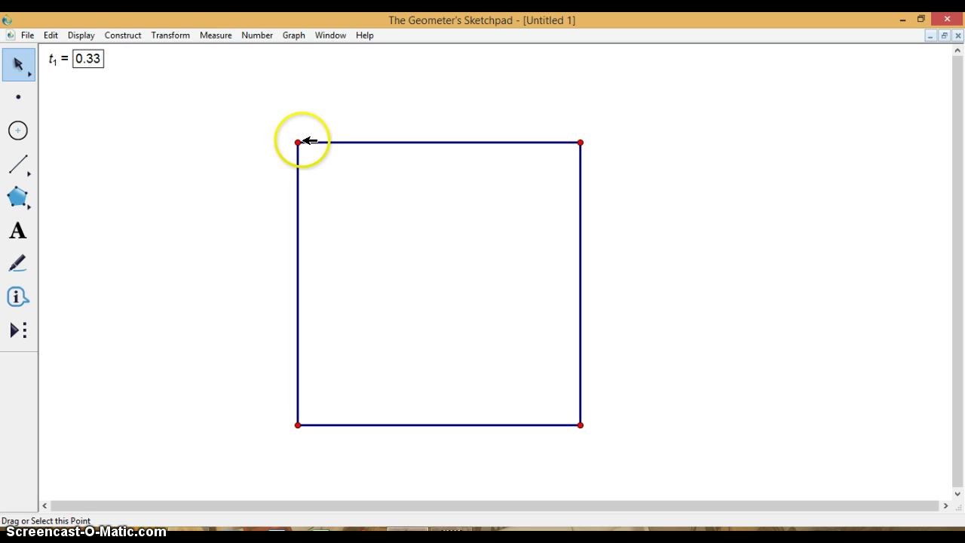
click(298, 143)
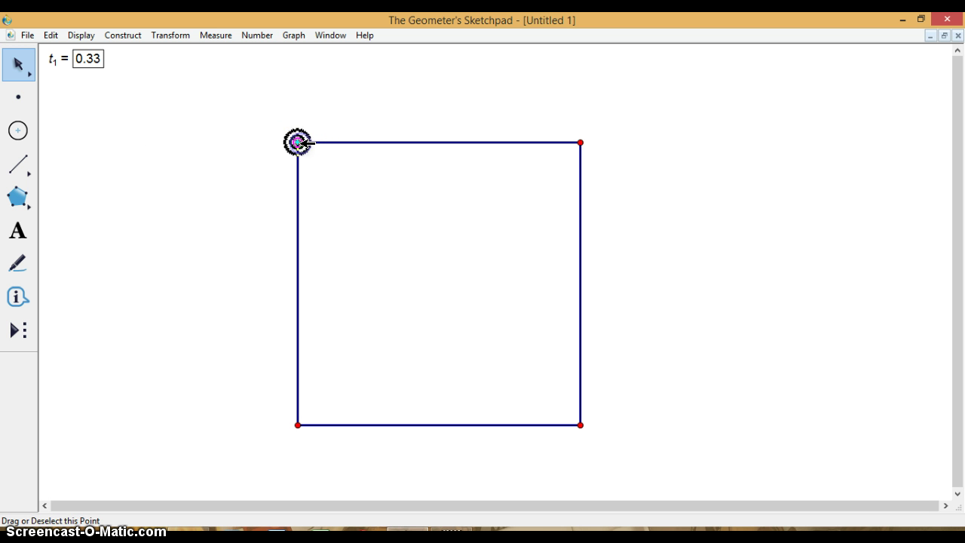
click(581, 142)
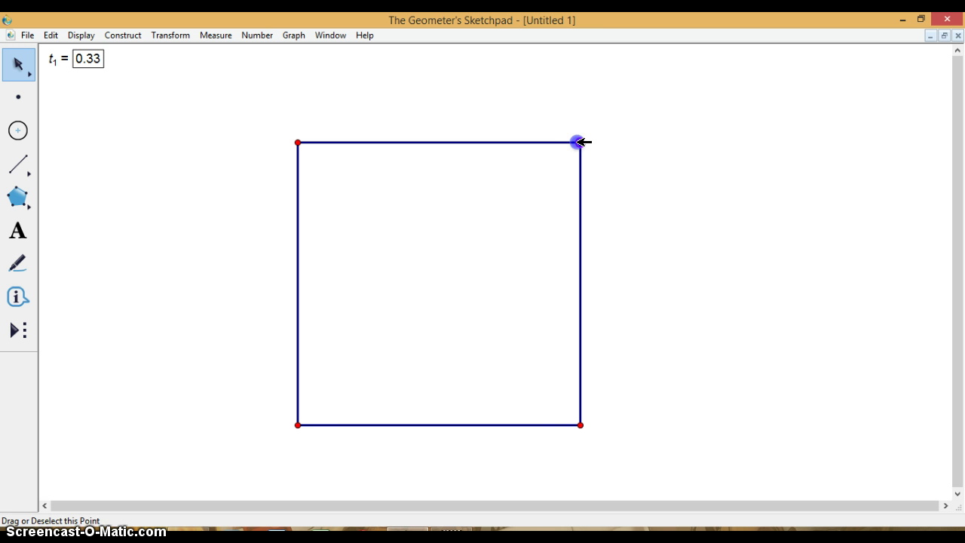
click(580, 425)
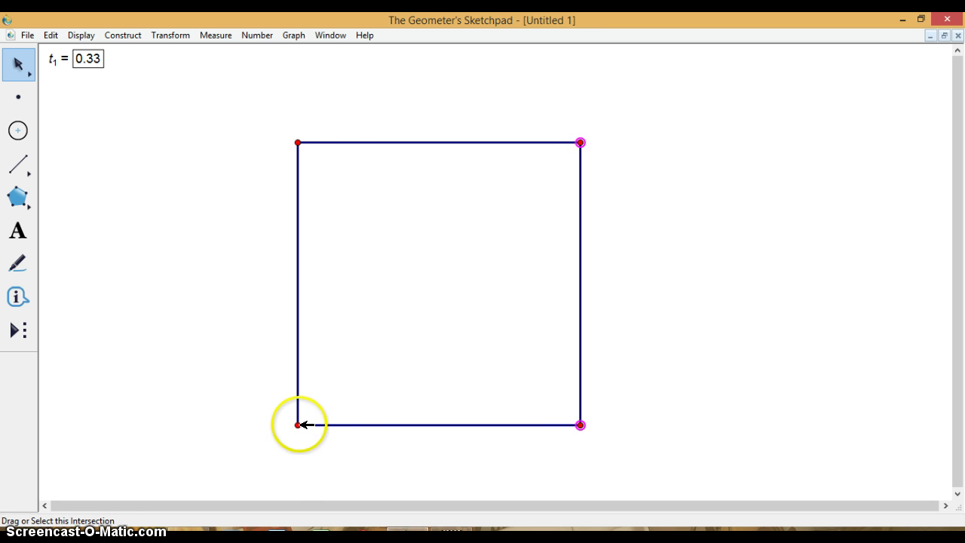
click(299, 424)
click(170, 37)
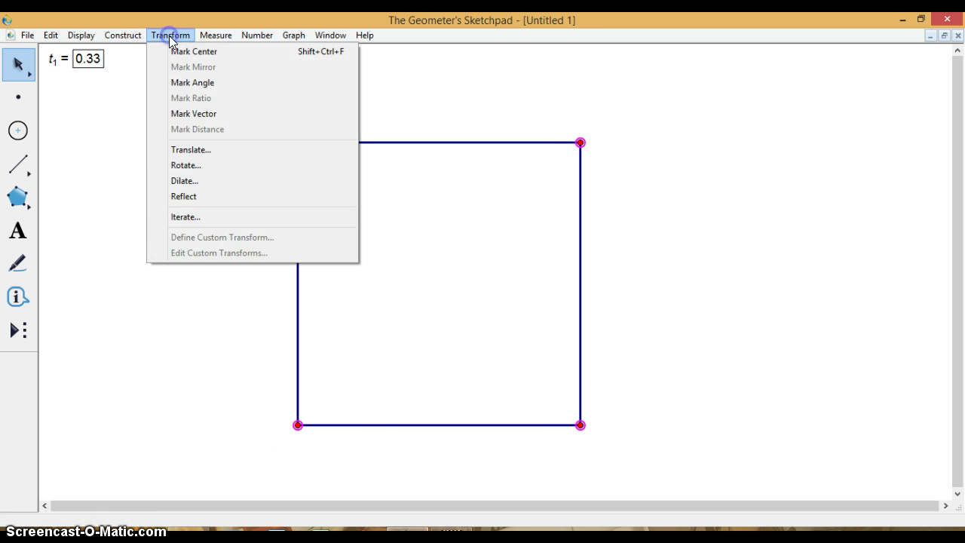
click(190, 184)
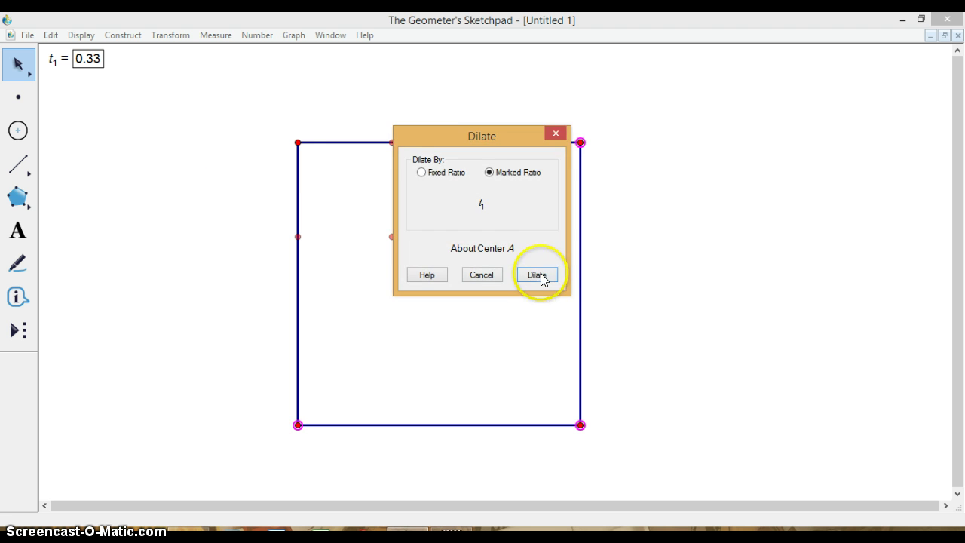
click(539, 276)
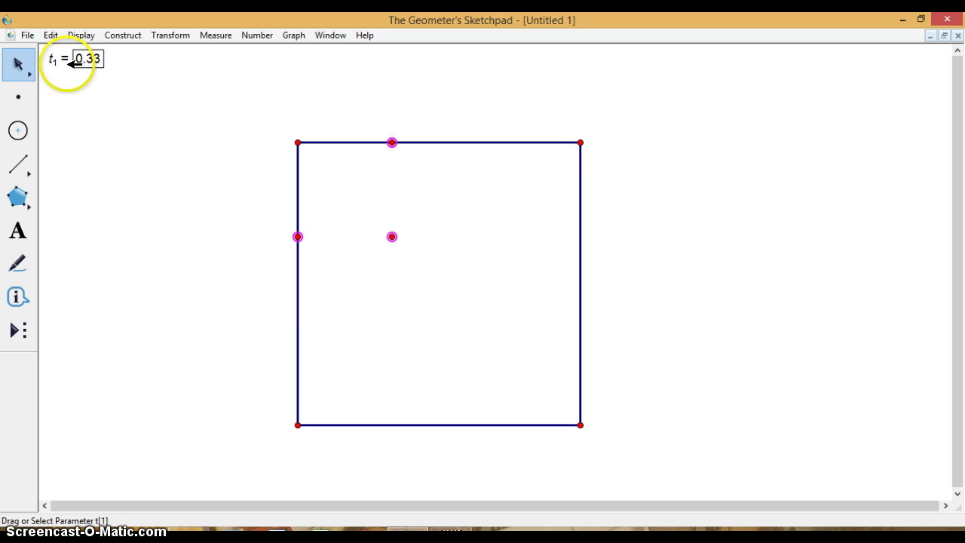
Step: Dilate the other three corners by t₁ about the top-right corner
click(187, 186)
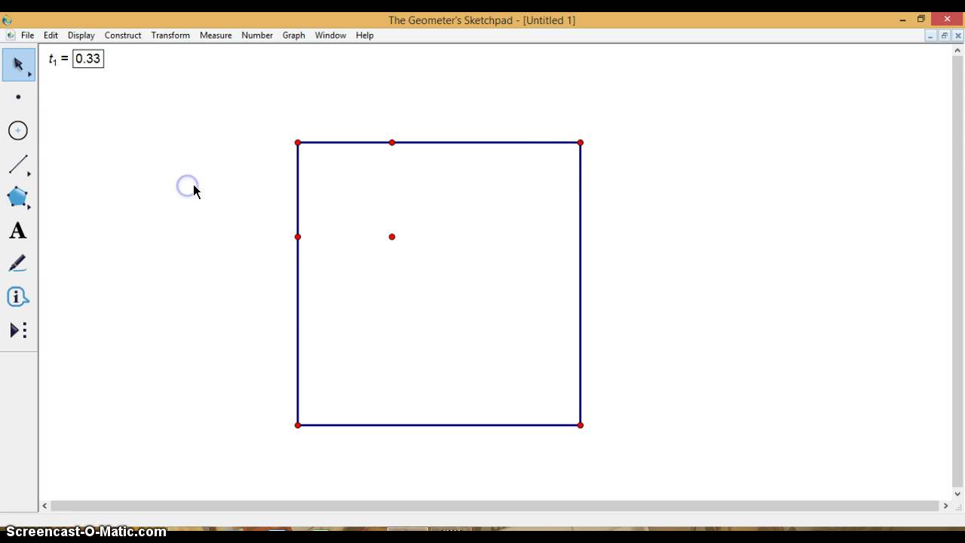
click(580, 142)
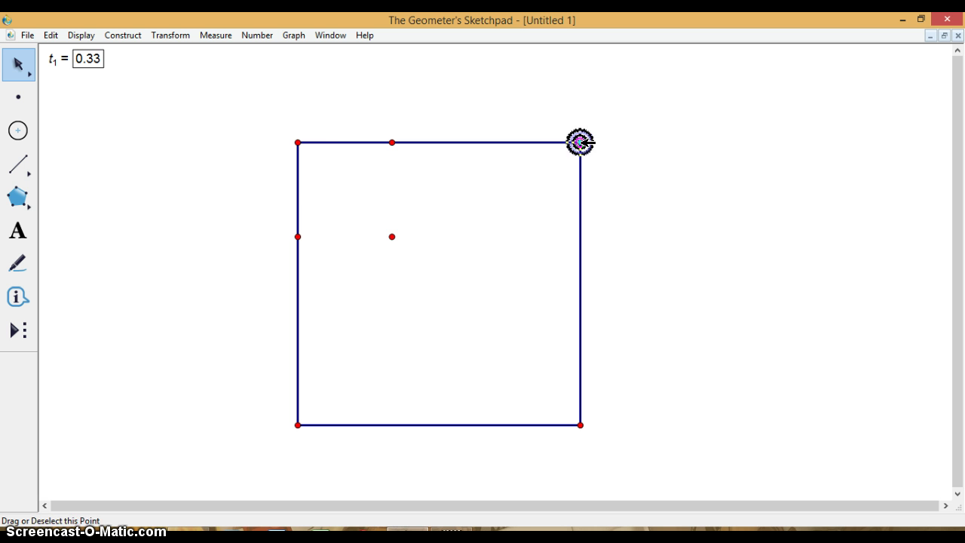
click(298, 142)
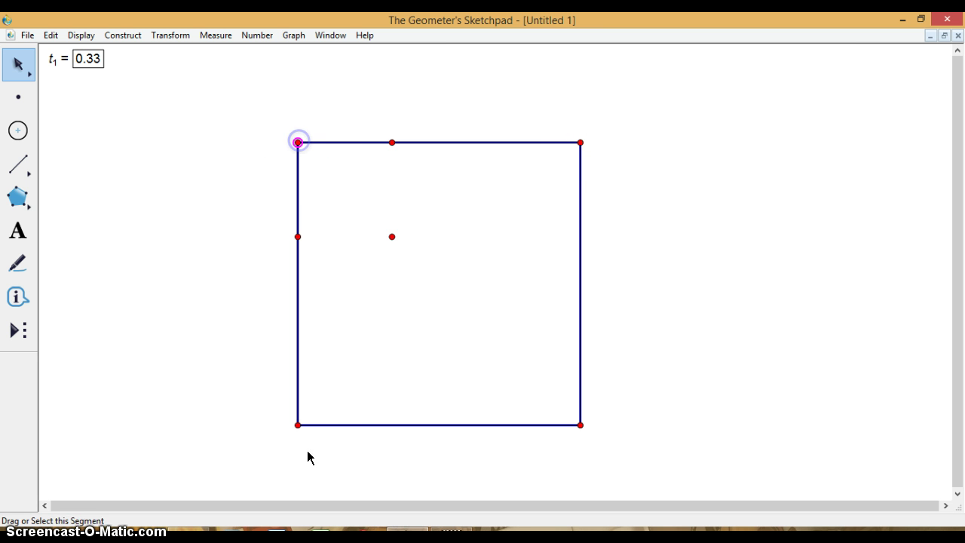
click(298, 425)
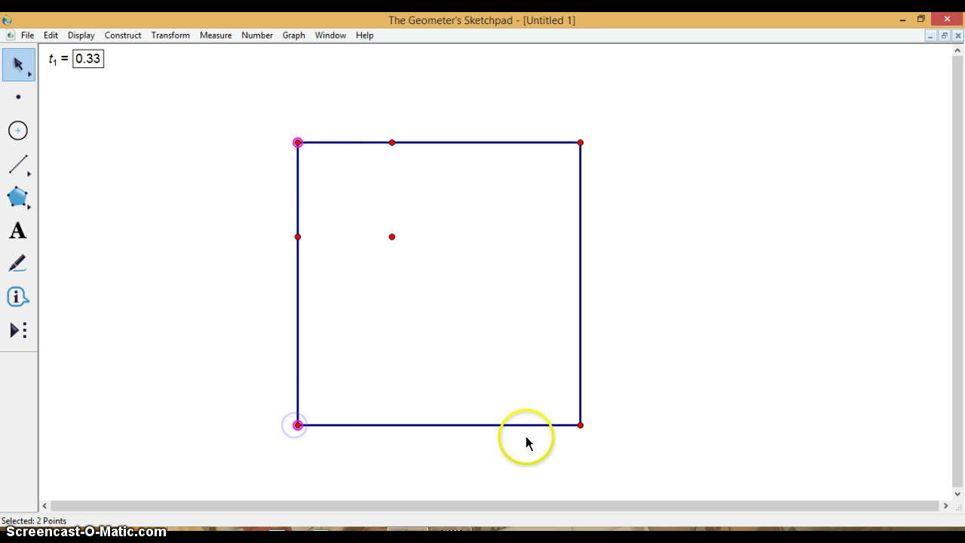
click(581, 425)
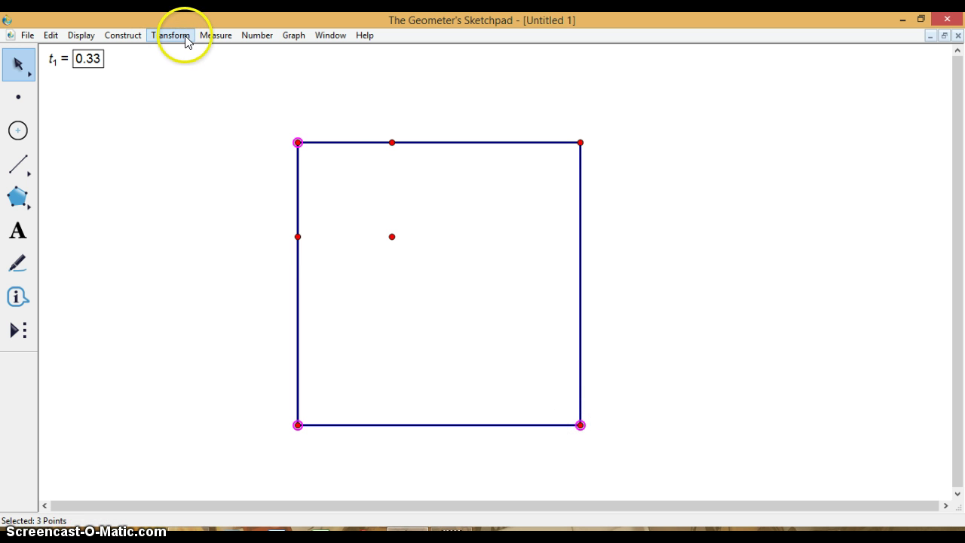
click(162, 42)
click(205, 182)
click(542, 274)
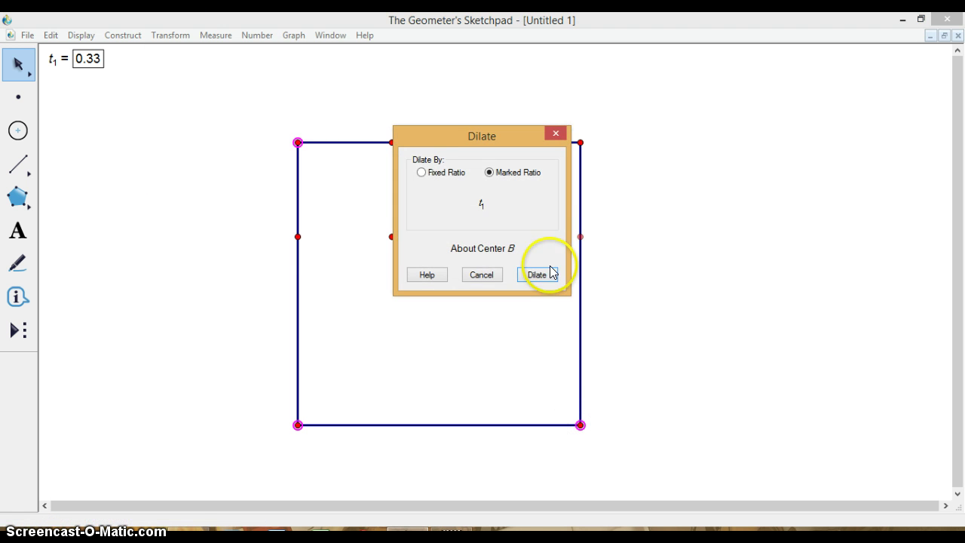
Step: Dilate the other three corners by t₁ about the bottom-right corner
click(728, 282)
click(574, 431)
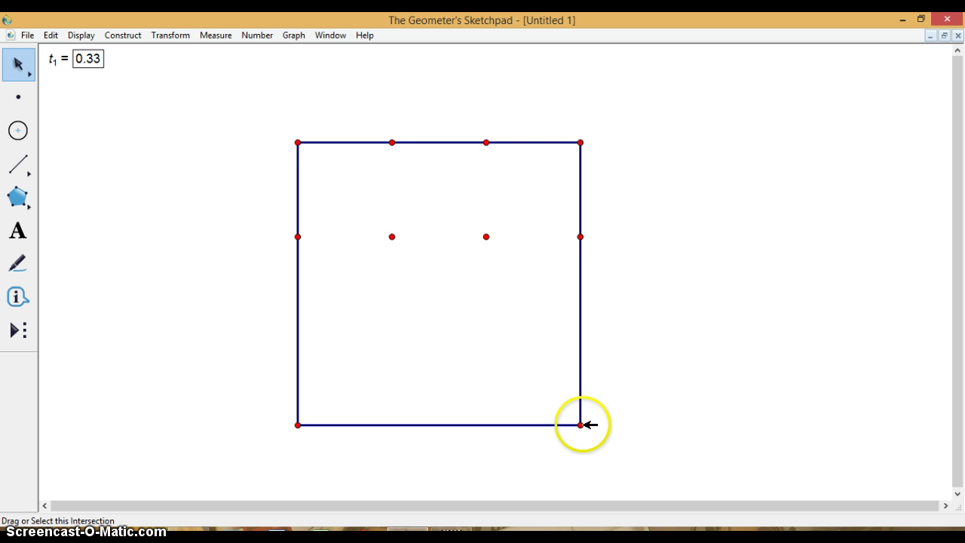
click(579, 425)
click(580, 143)
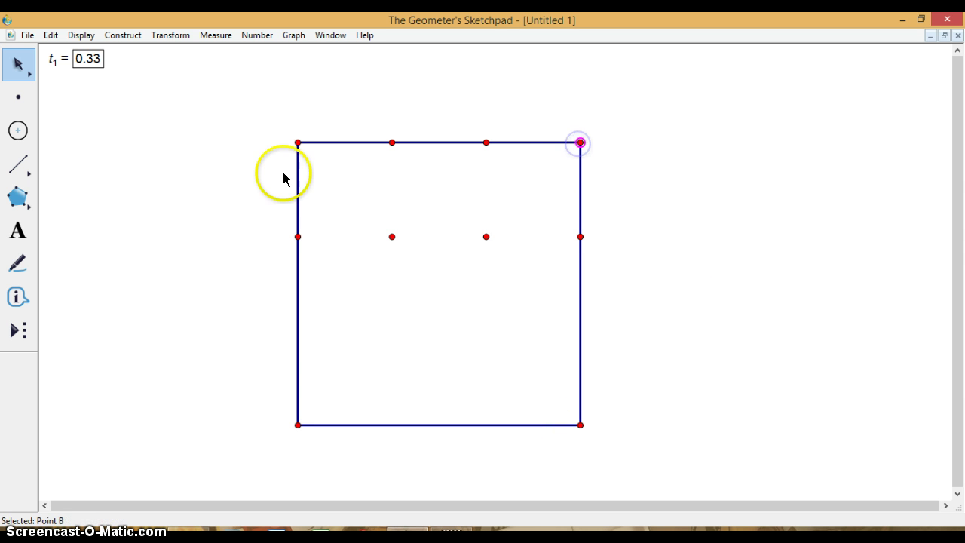
click(297, 143)
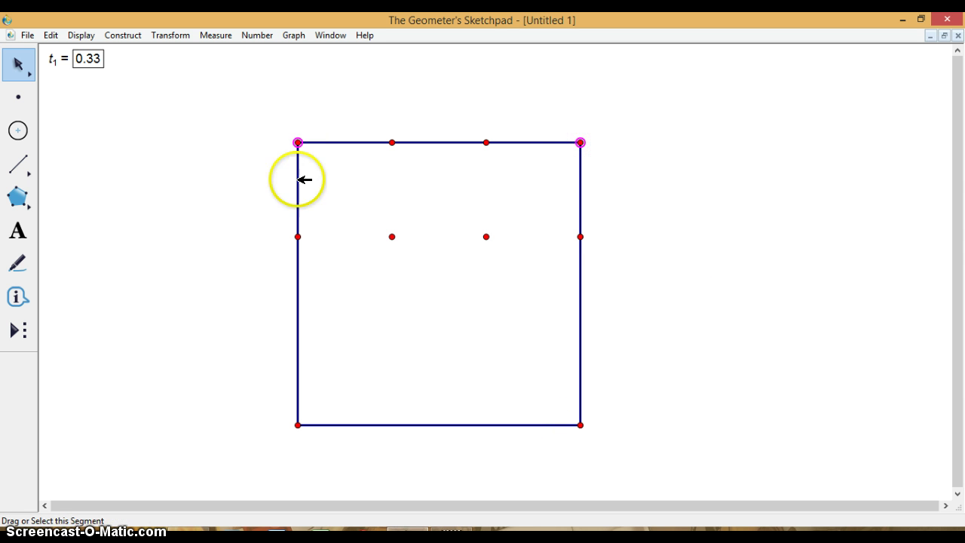
click(299, 425)
click(160, 34)
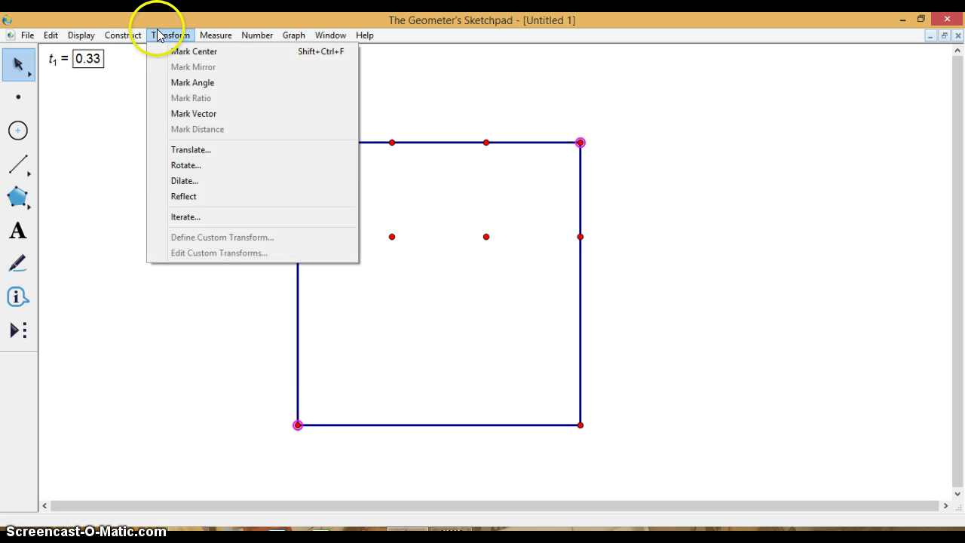
click(213, 184)
click(538, 275)
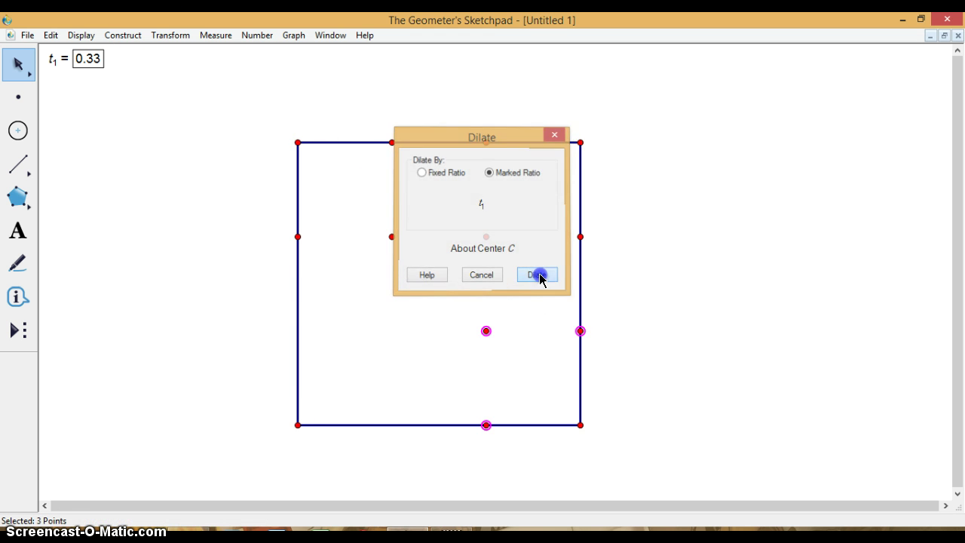
Step: Dilate the remaining corners by t₁ about the bottom-left corner, completing the grid points
click(330, 443)
click(297, 424)
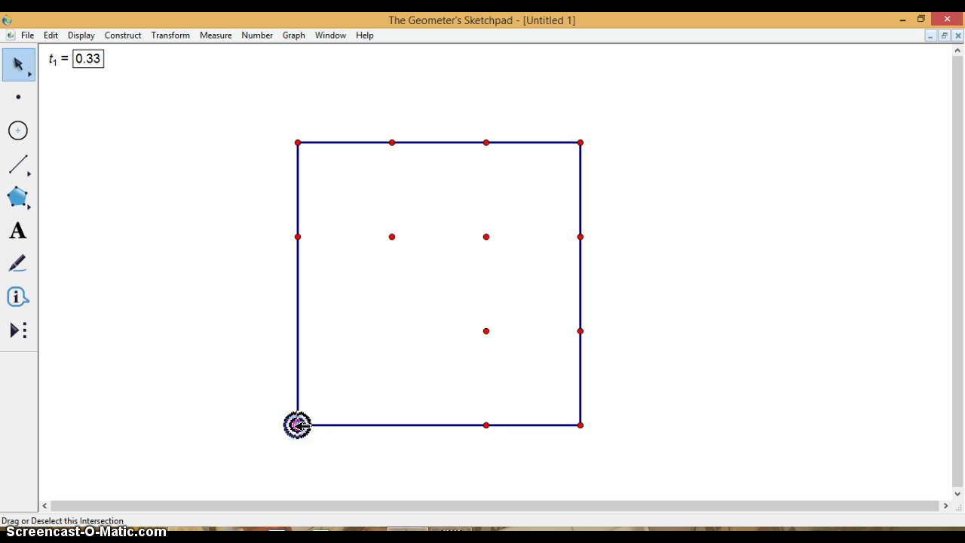
key(Escape)
click(580, 424)
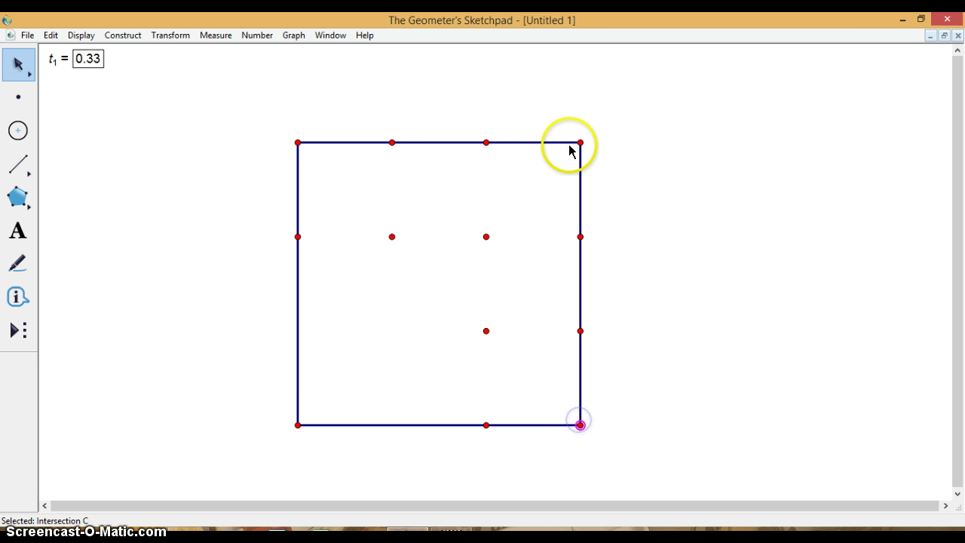
click(580, 143)
click(298, 143)
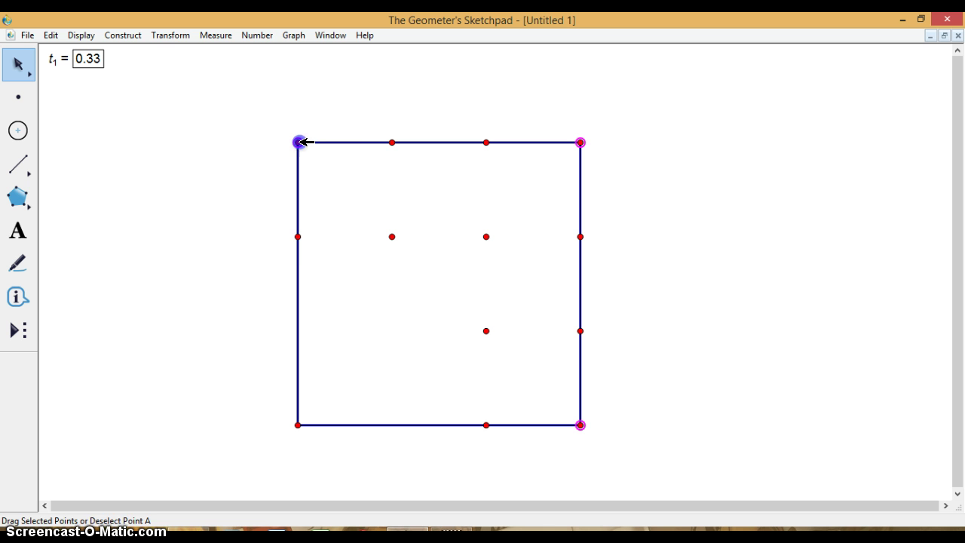
click(158, 34)
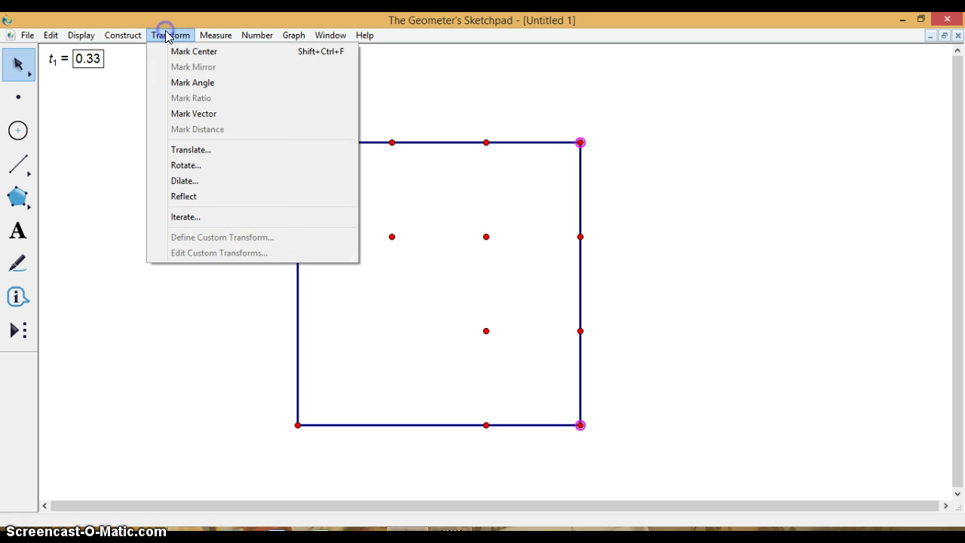
click(198, 181)
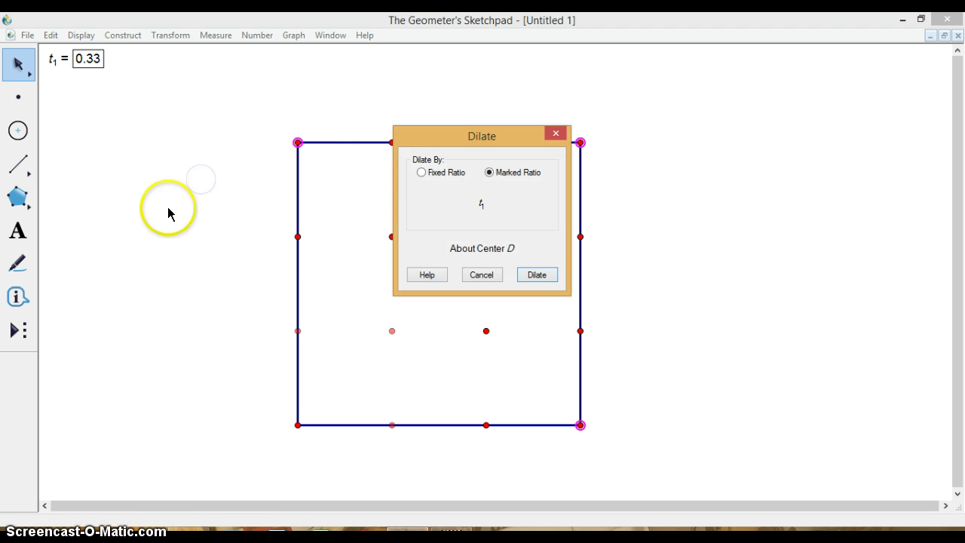
click(534, 276)
click(694, 283)
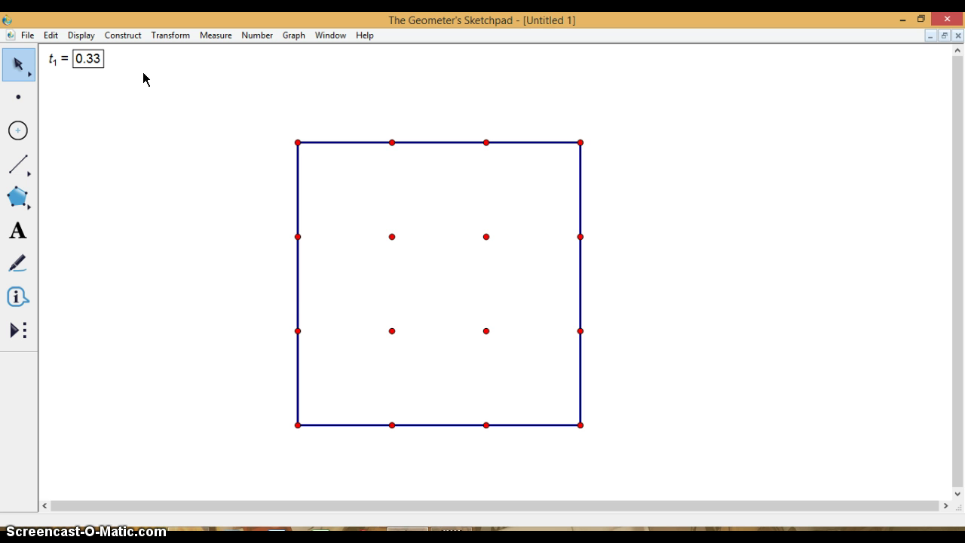
Step: Fill the middle-left grid cell with a quadrilateral interior
click(121, 38)
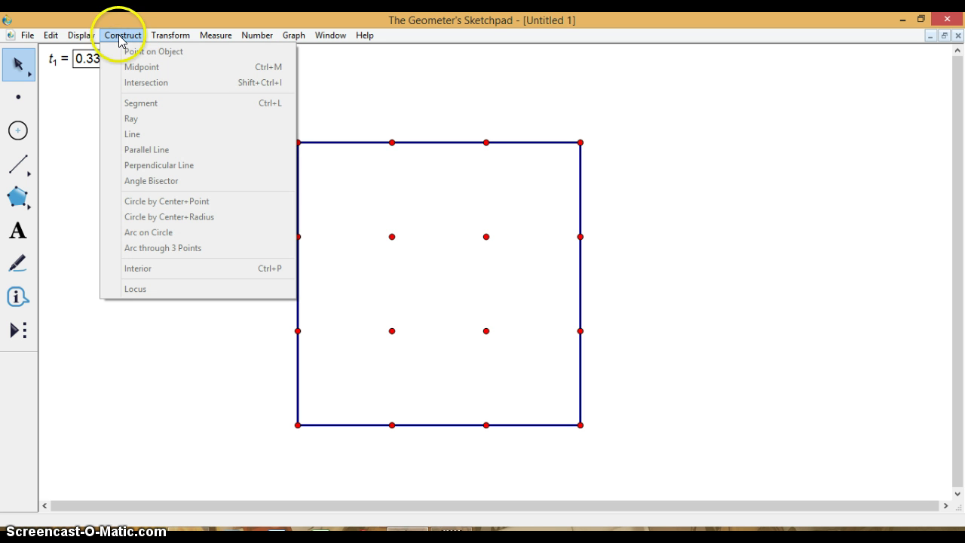
click(119, 38)
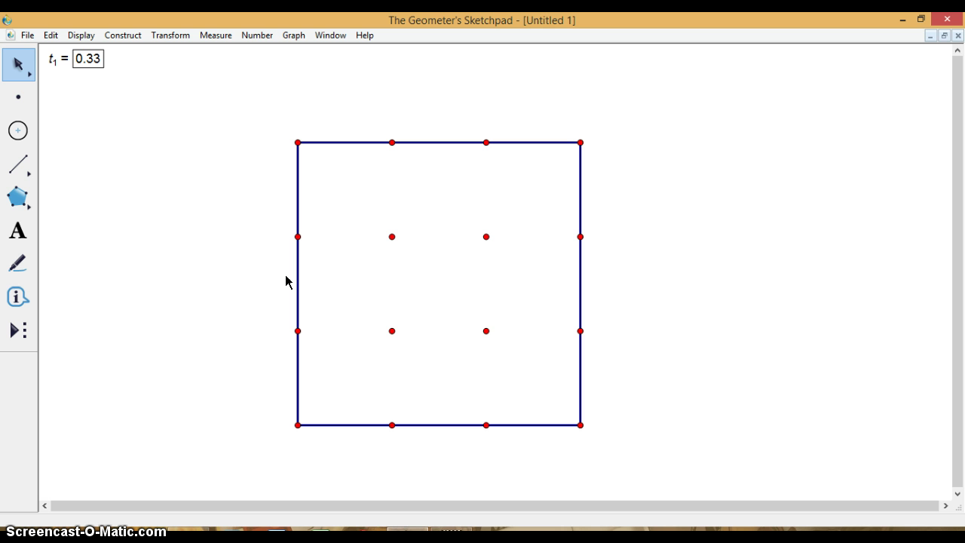
click(324, 260)
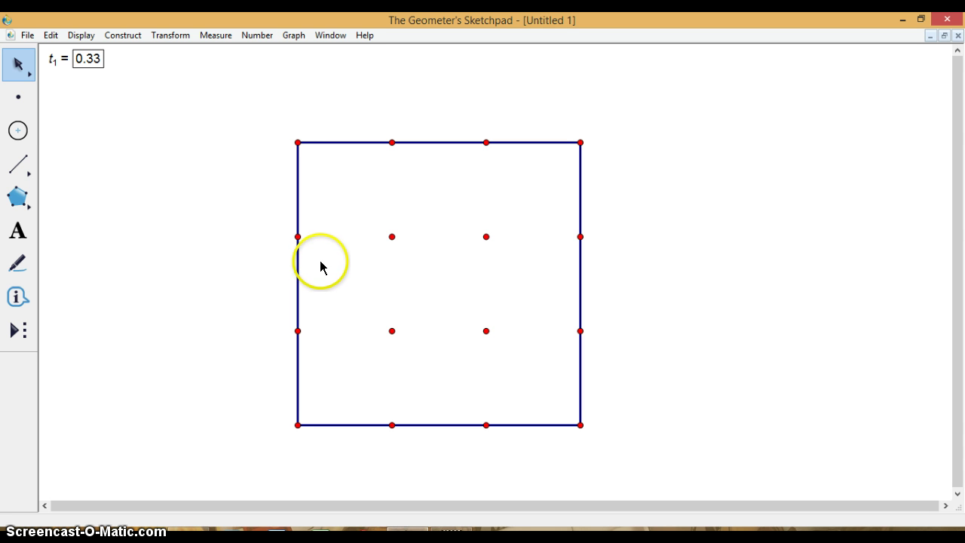
click(304, 239)
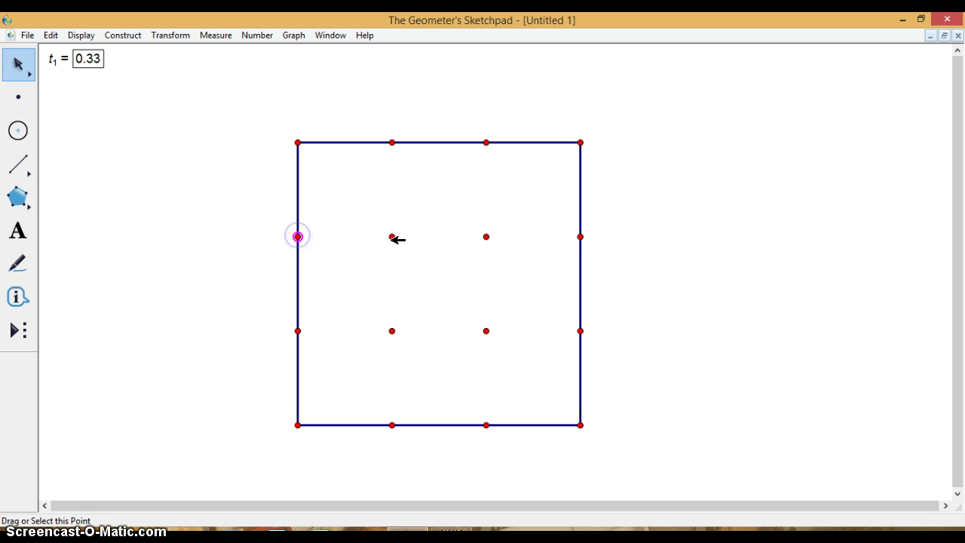
click(392, 237)
click(392, 330)
click(298, 329)
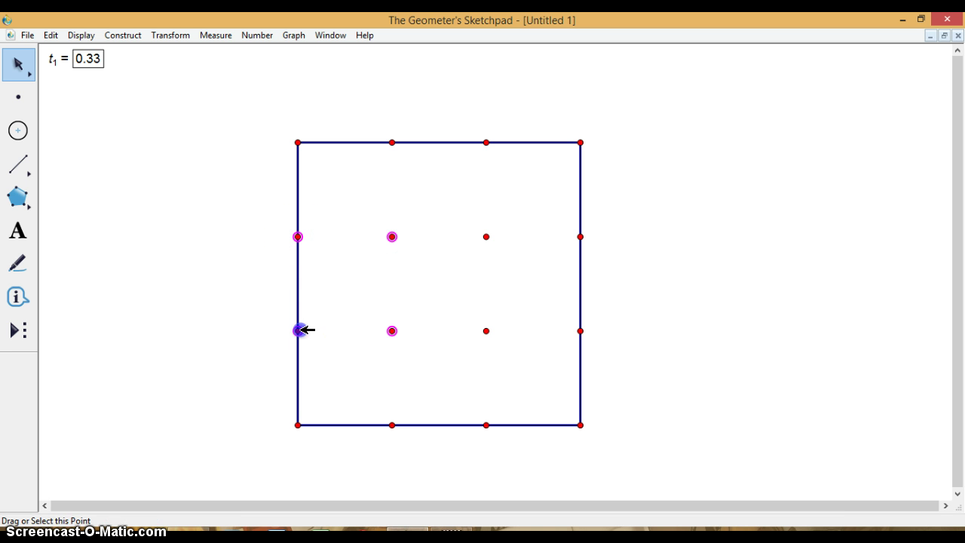
click(118, 36)
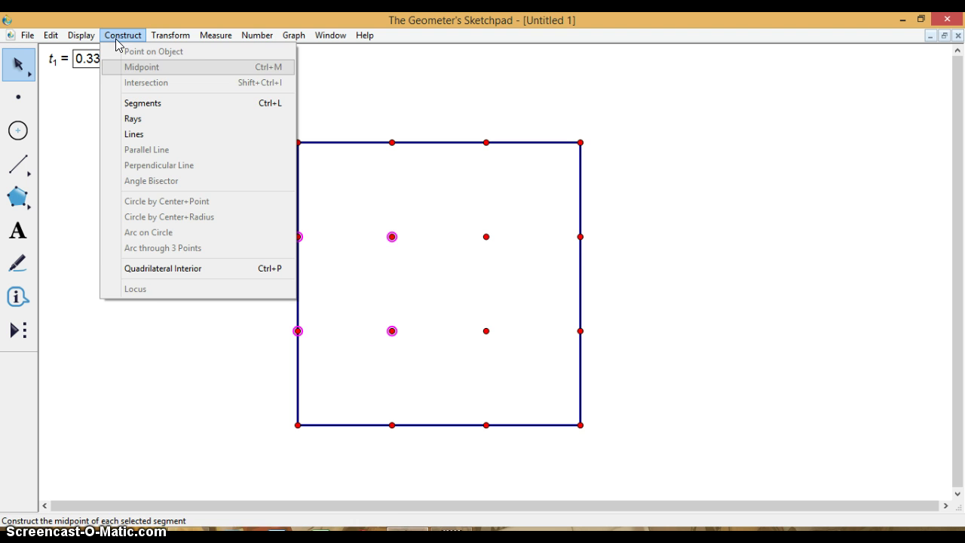
click(183, 268)
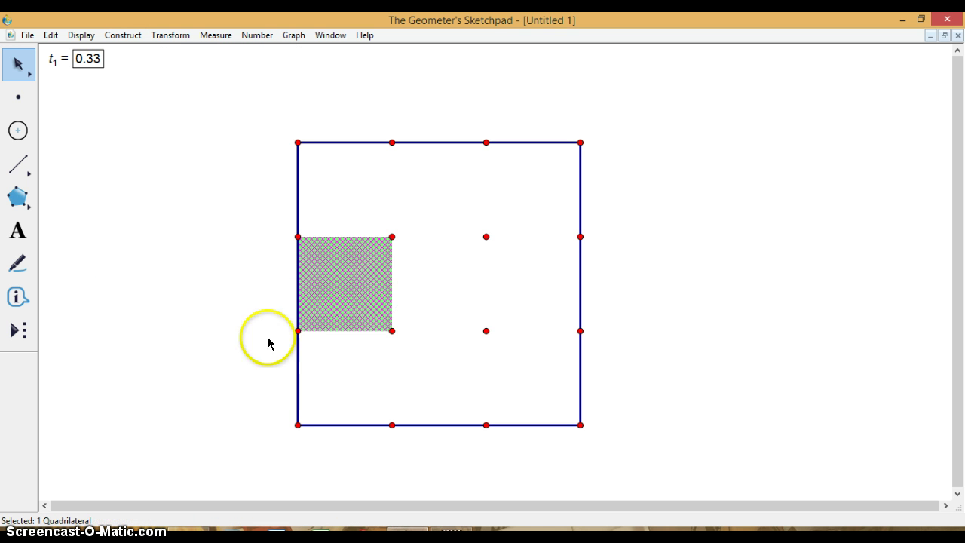
click(228, 326)
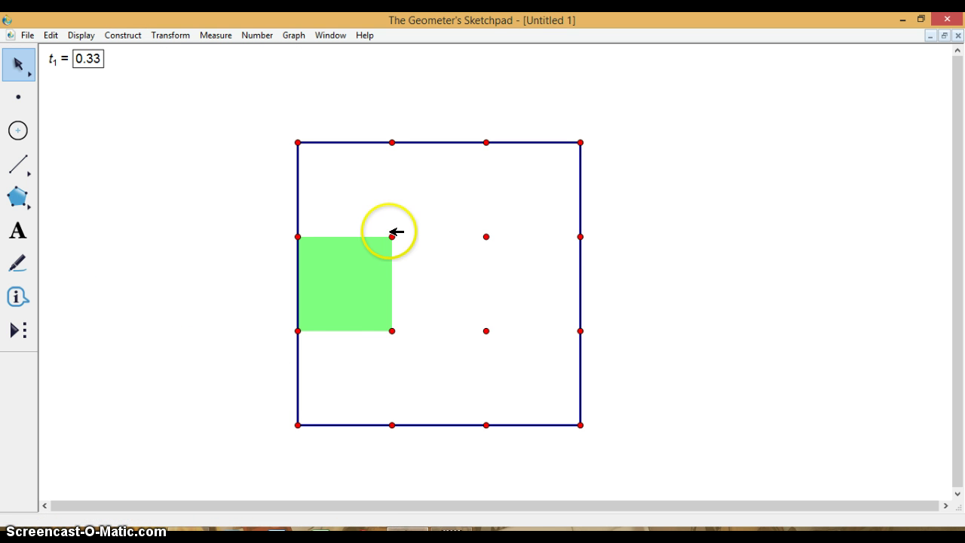
Step: Fill the centre cell of the grid with a quadrilateral interior
click(486, 236)
click(486, 331)
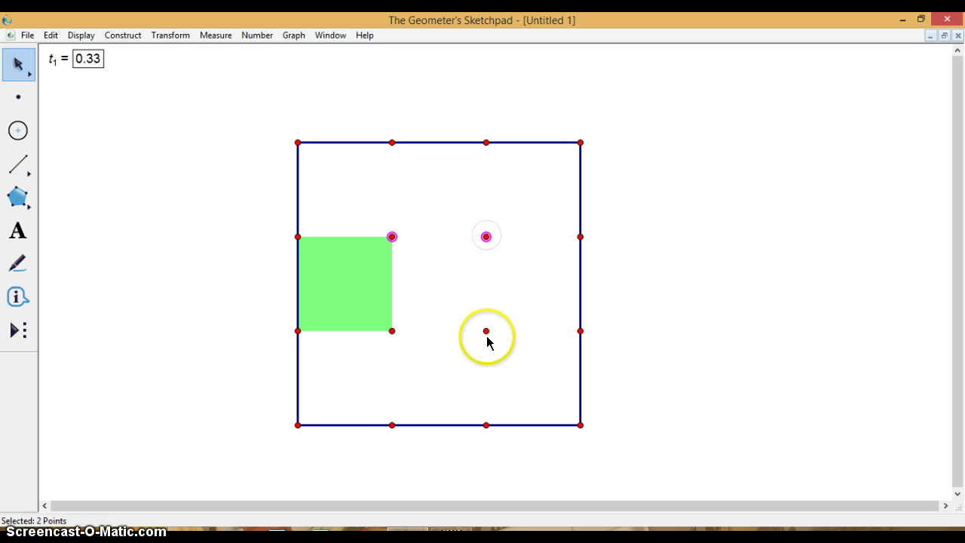
click(393, 329)
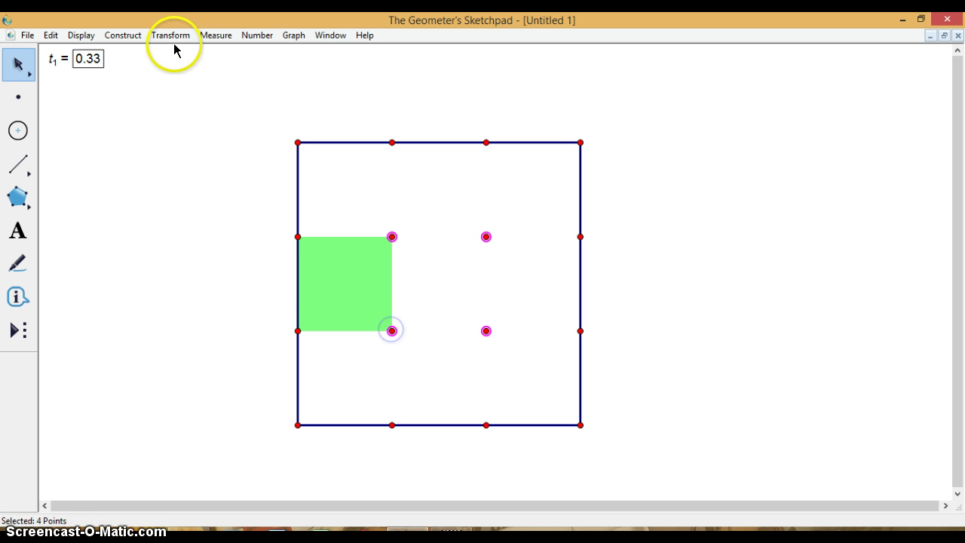
click(124, 35)
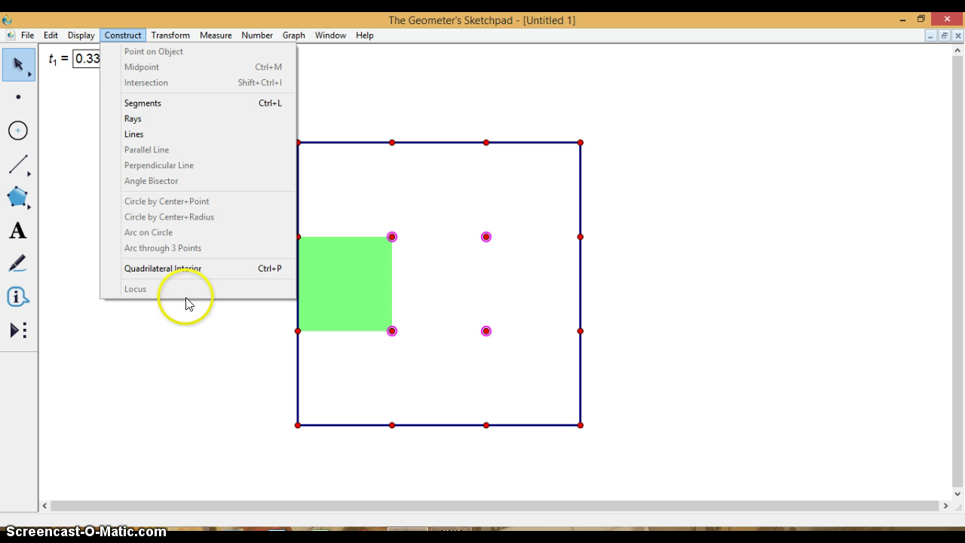
click(186, 269)
click(219, 352)
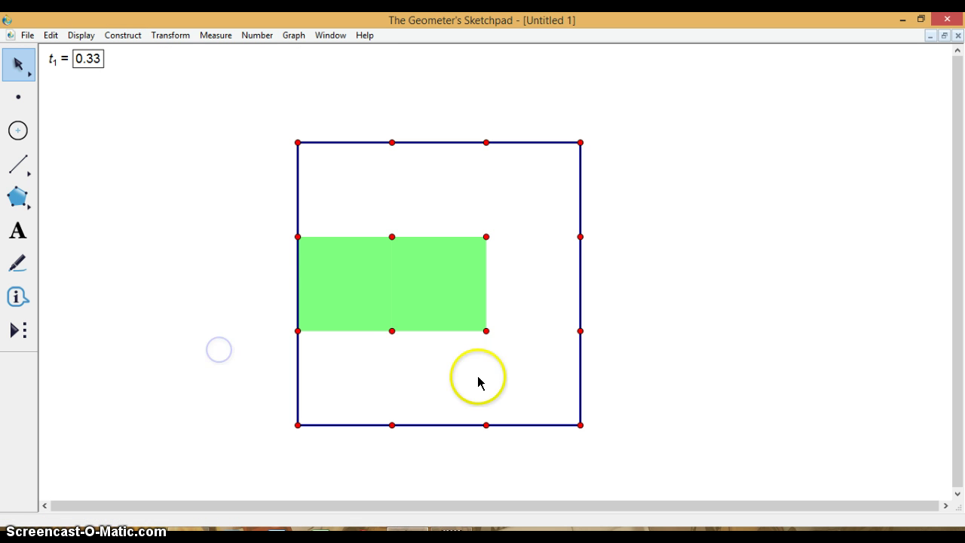
Step: Fill the bottom-middle cell with a quadrilateral interior
click(392, 331)
click(392, 425)
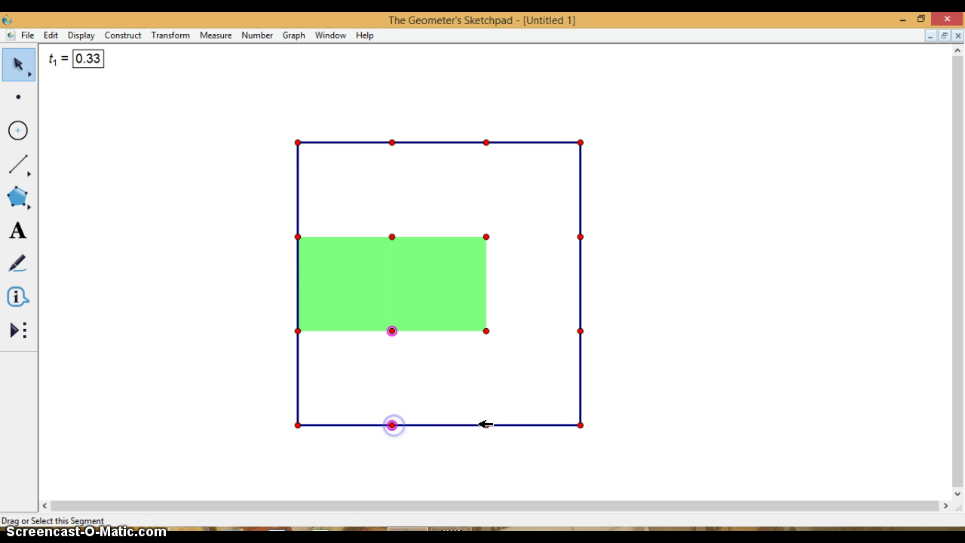
click(487, 330)
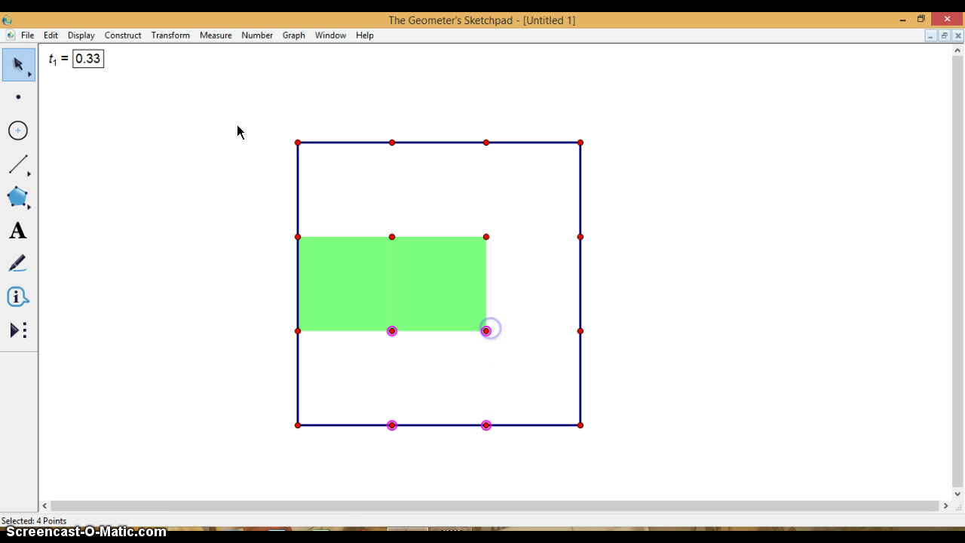
click(123, 35)
click(205, 269)
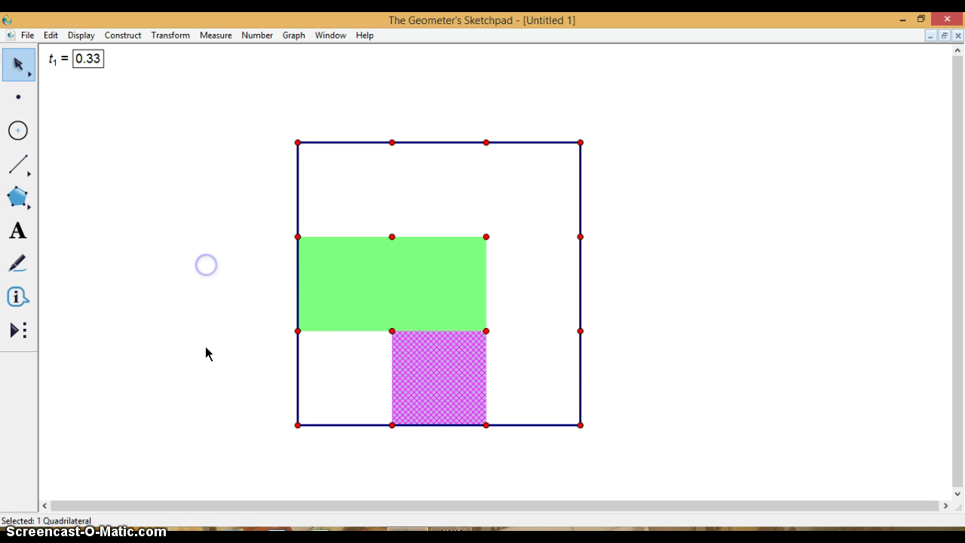
click(264, 428)
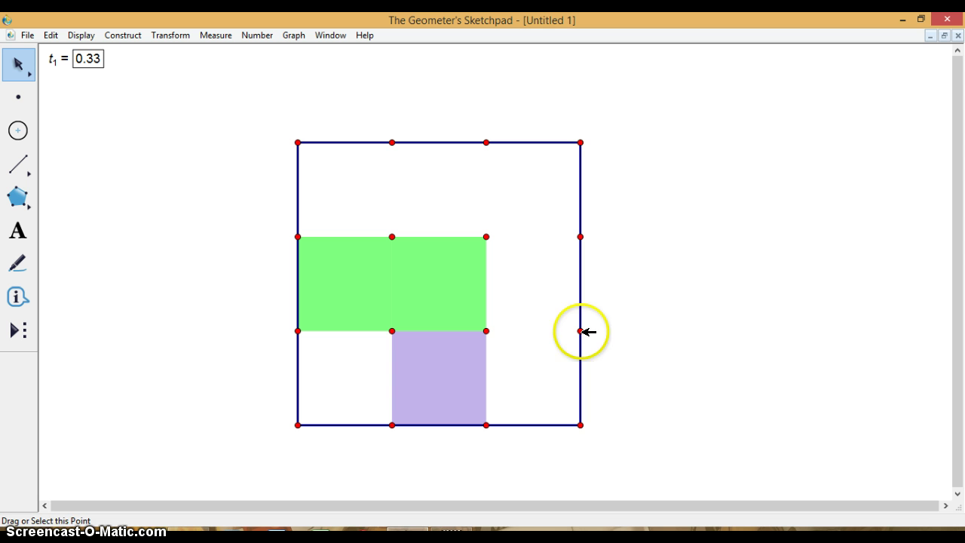
Step: Fill the bottom-right cell with a quadrilateral interior
click(486, 330)
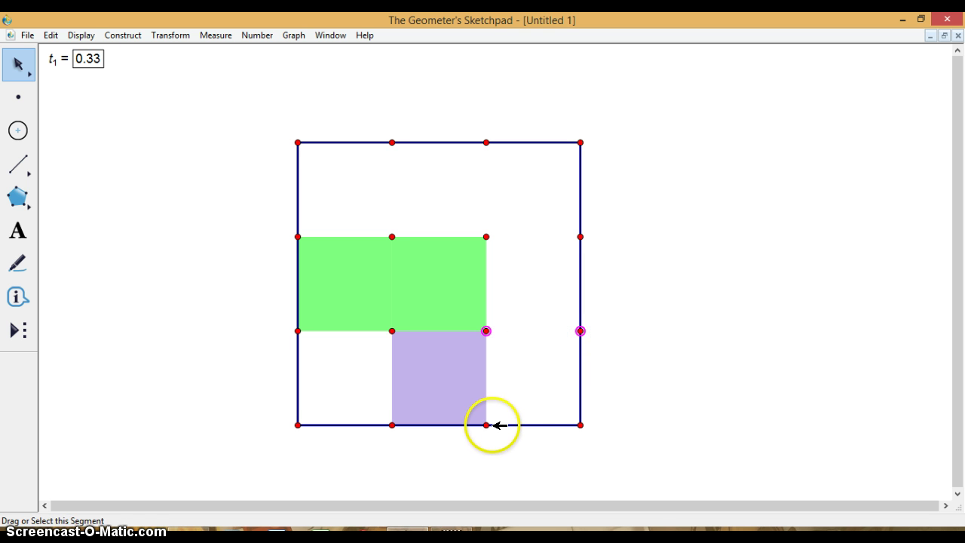
click(486, 425)
click(580, 425)
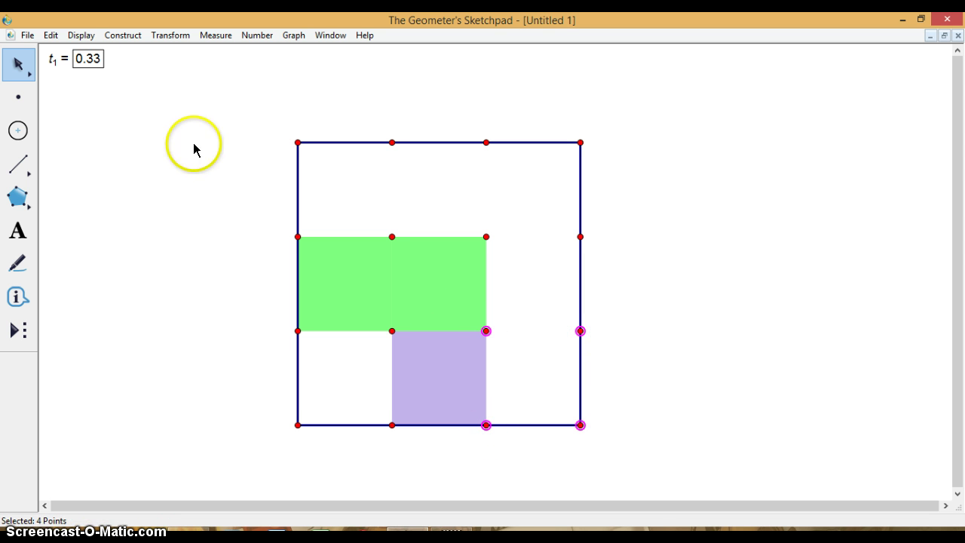
click(124, 36)
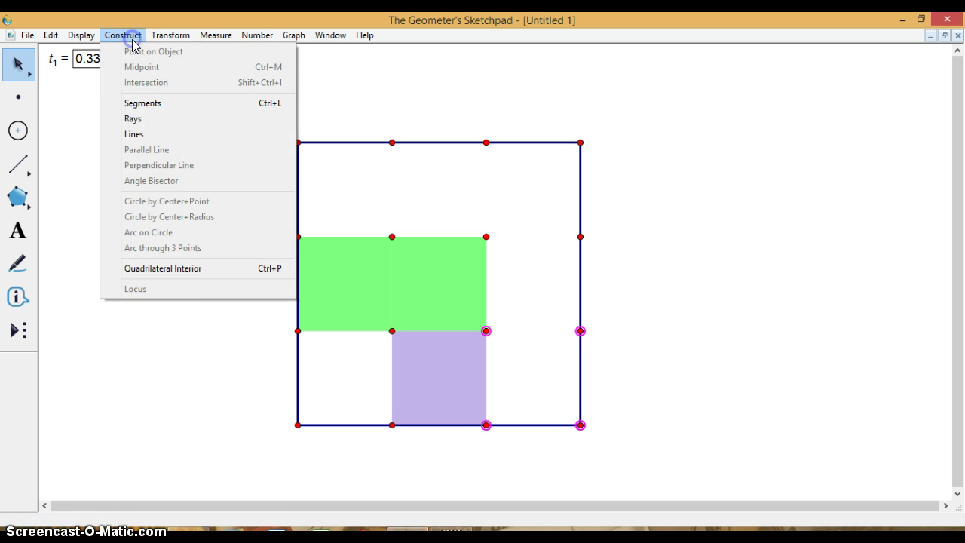
click(186, 265)
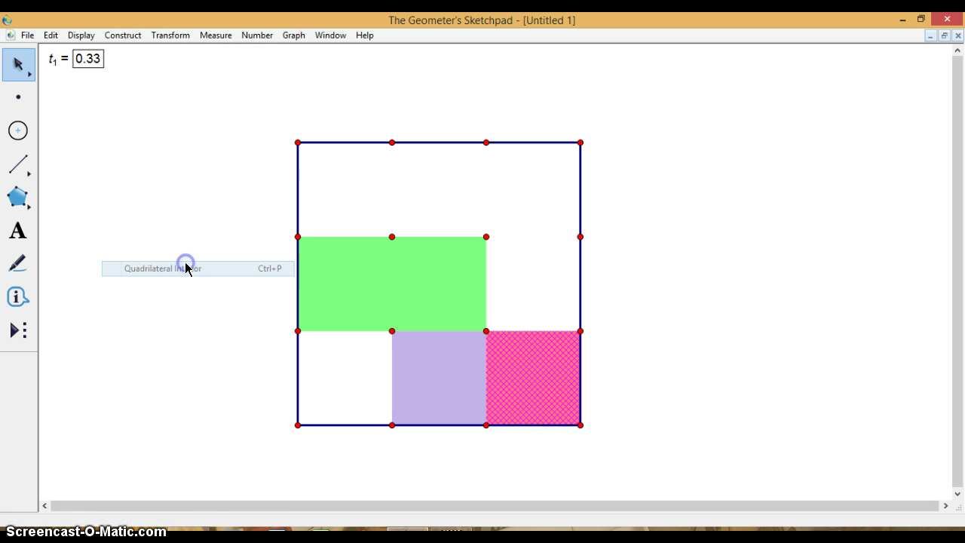
Step: Fill the top-right cell with a quadrilateral interior
click(486, 143)
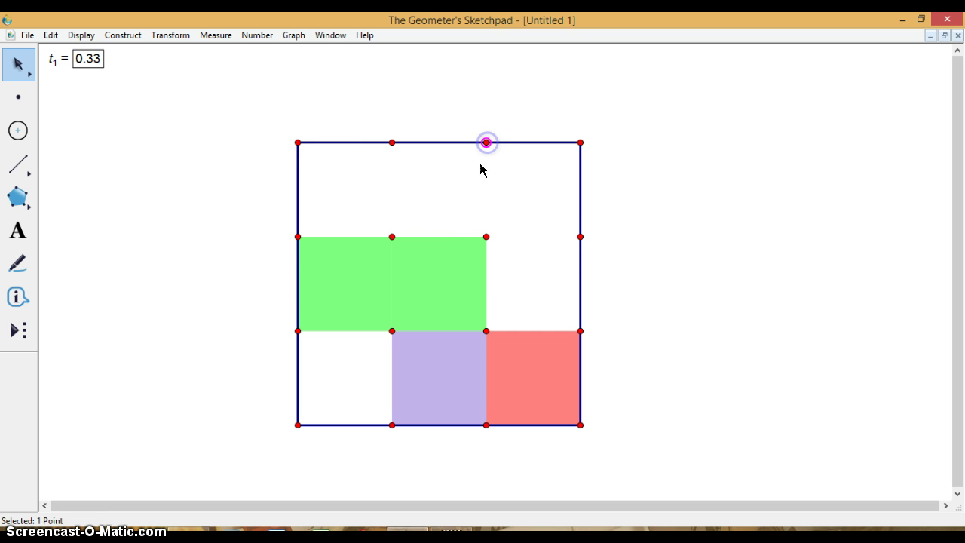
click(486, 236)
click(581, 236)
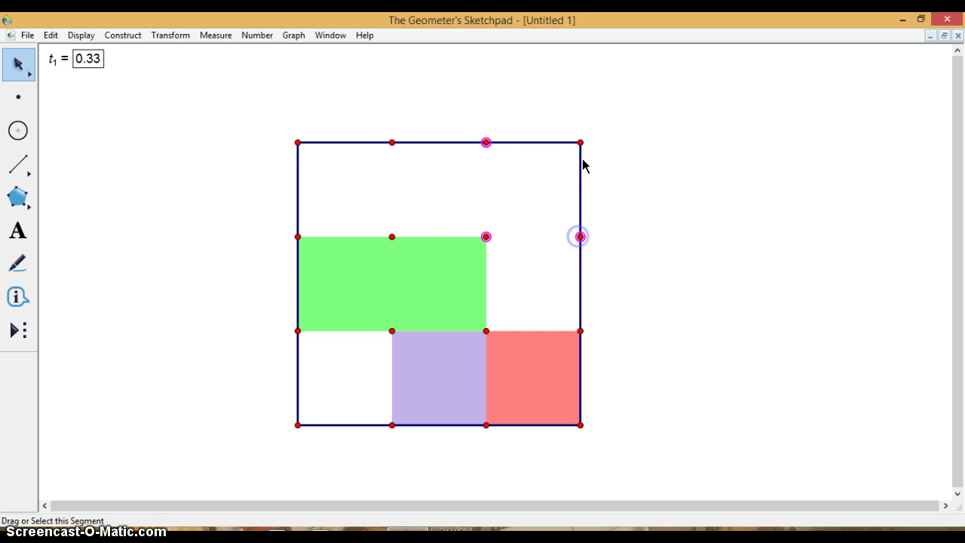
click(580, 142)
click(123, 35)
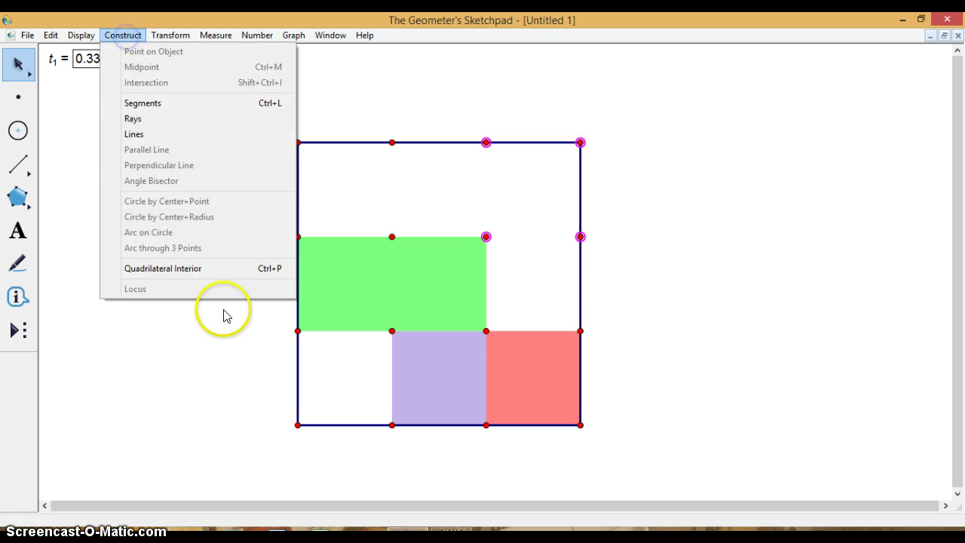
click(205, 268)
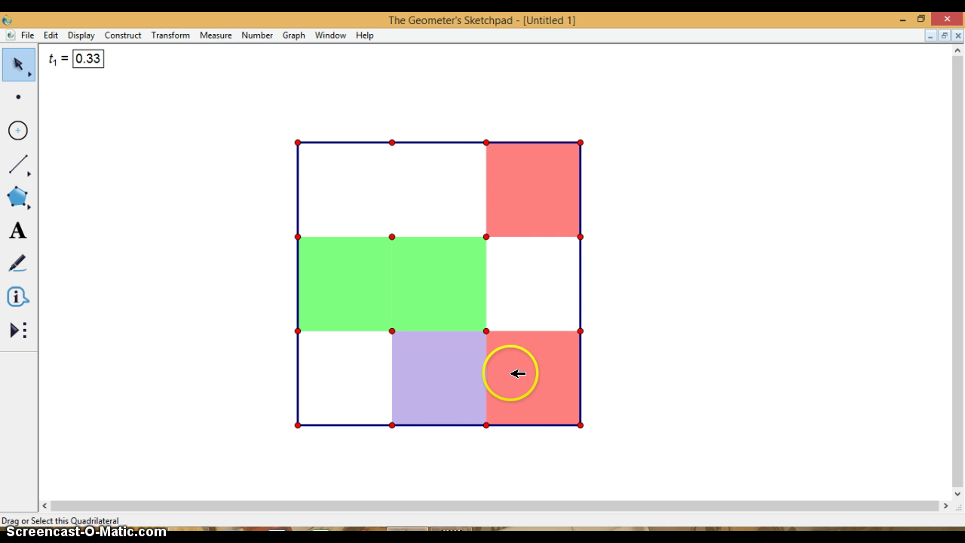
Step: Recolour the purple bottom-middle cell green
click(441, 392)
right_click(441, 395)
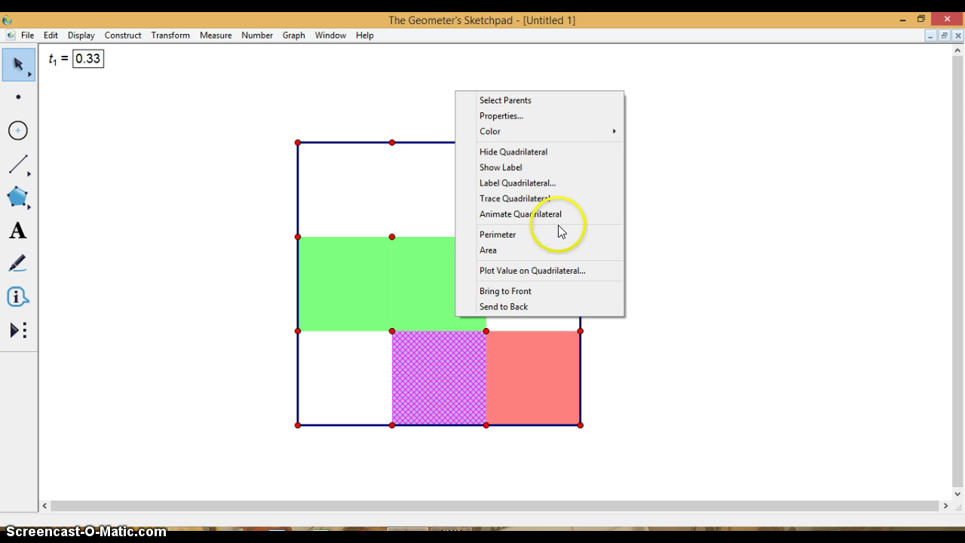
mouse_move(560, 132)
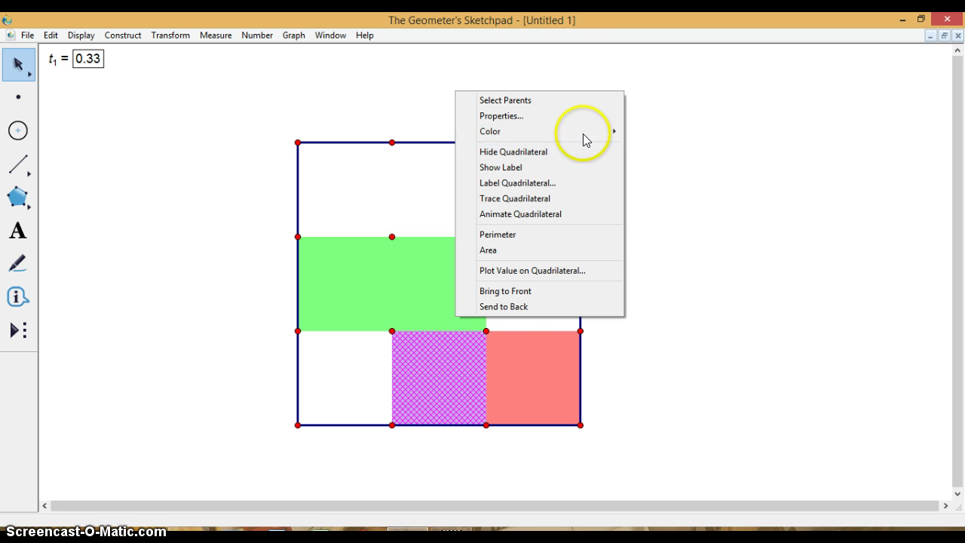
click(671, 174)
Step: Recolour the pink bottom-right cell green
click(666, 244)
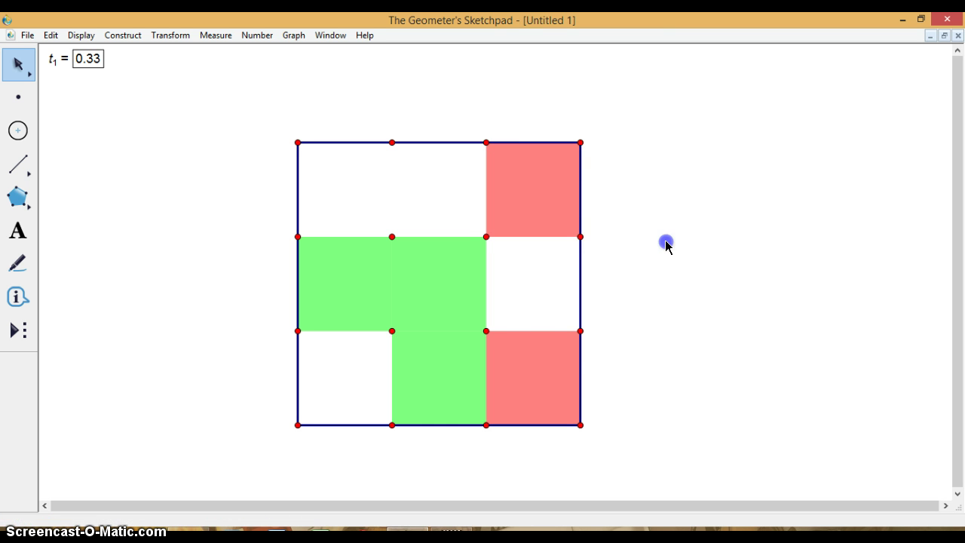
right_click(538, 370)
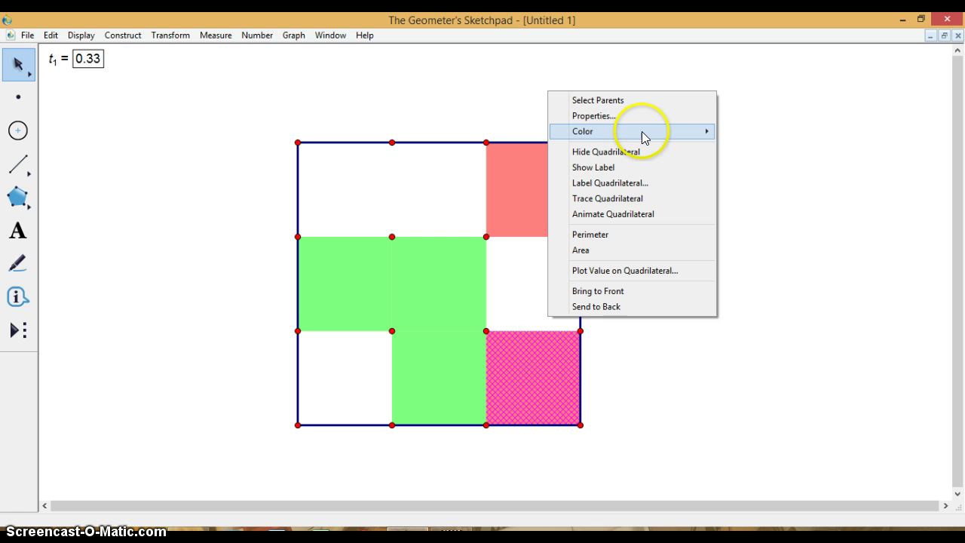
mouse_move(642, 134)
click(748, 174)
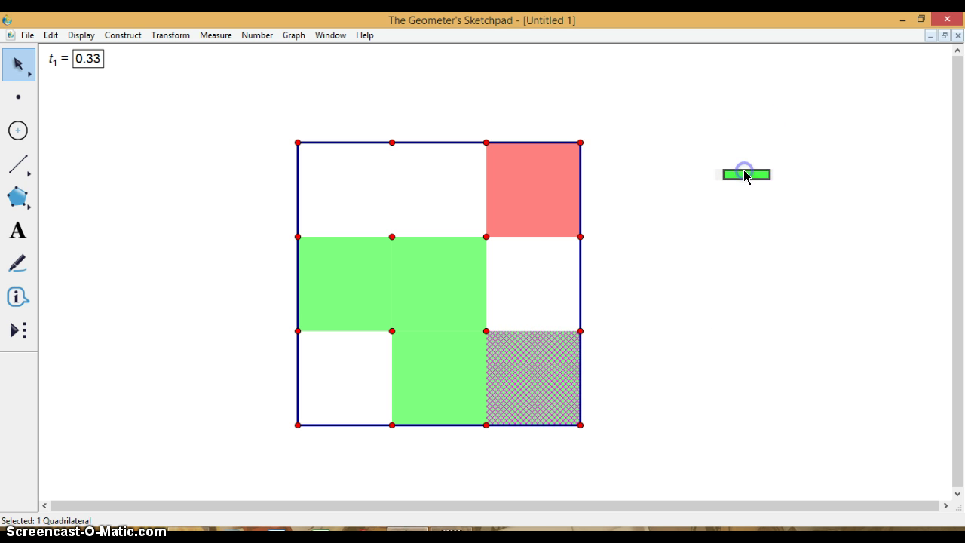
click(685, 219)
Step: Recolour the red top-right cell green
click(523, 169)
right_click(525, 173)
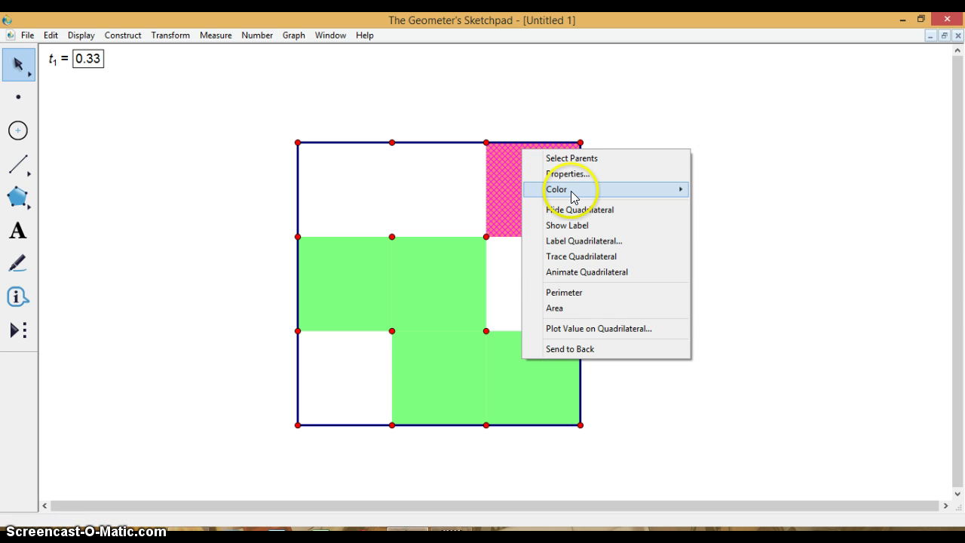
mouse_move(577, 194)
click(728, 233)
click(756, 227)
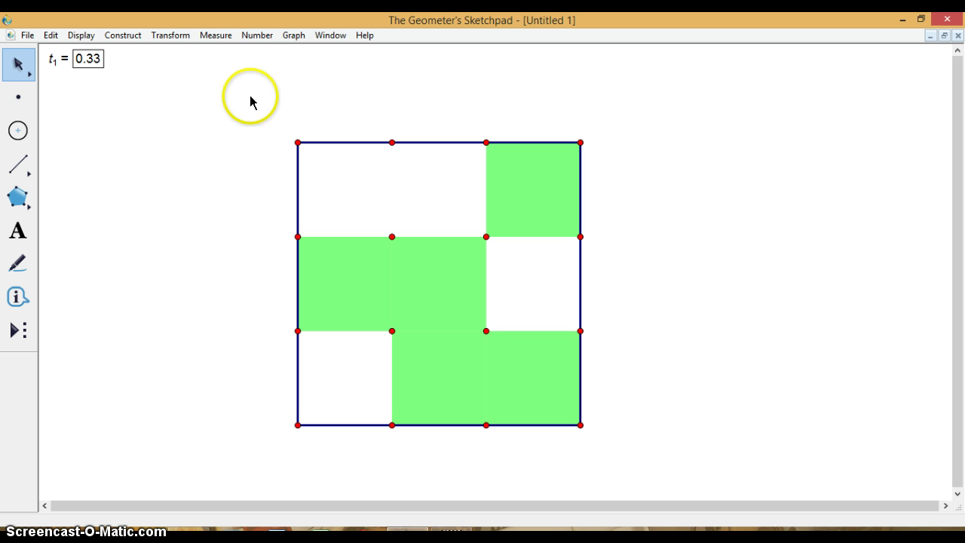
Step: Select all 25 objects and iterate them, mapping A to A and B to the first top-edge third point
drag(250, 95, 671, 471)
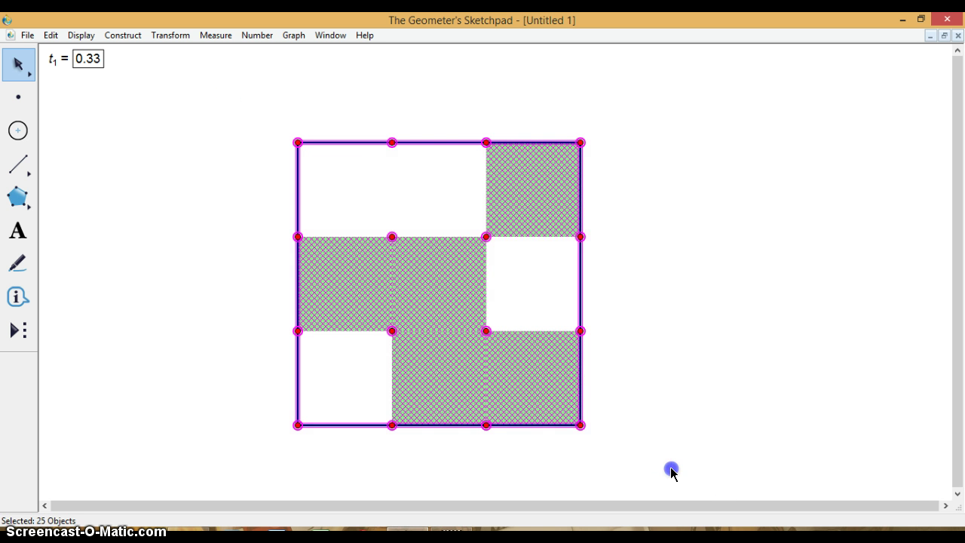
click(172, 35)
click(228, 217)
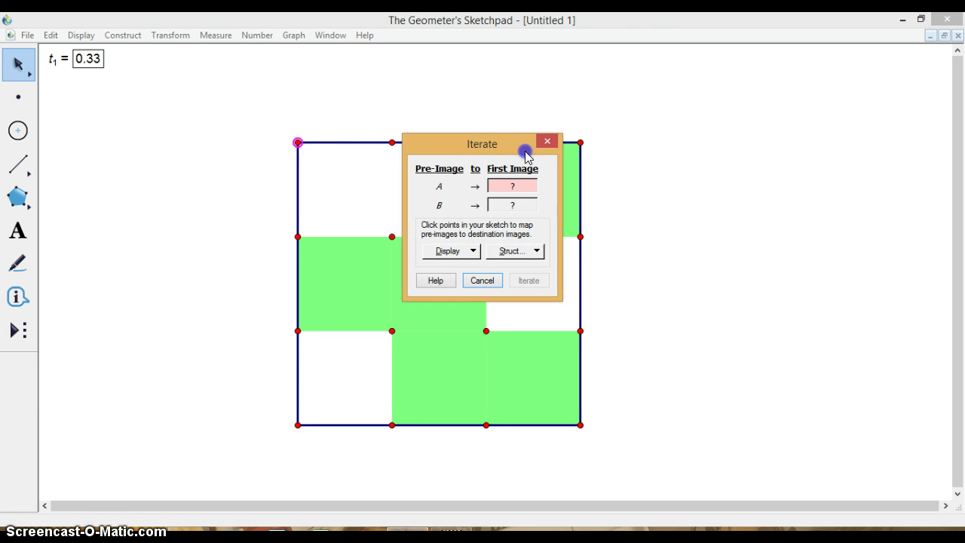
drag(459, 144, 738, 144)
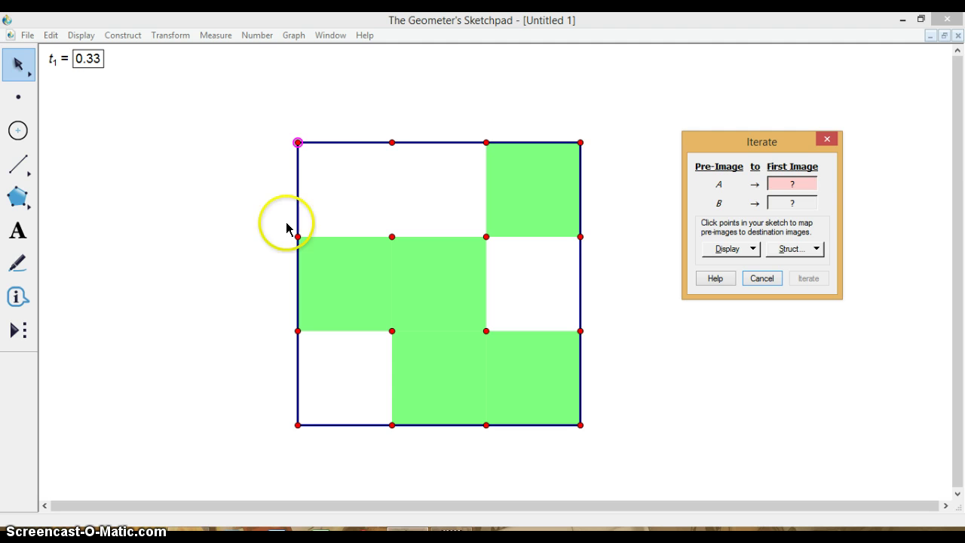
click(299, 142)
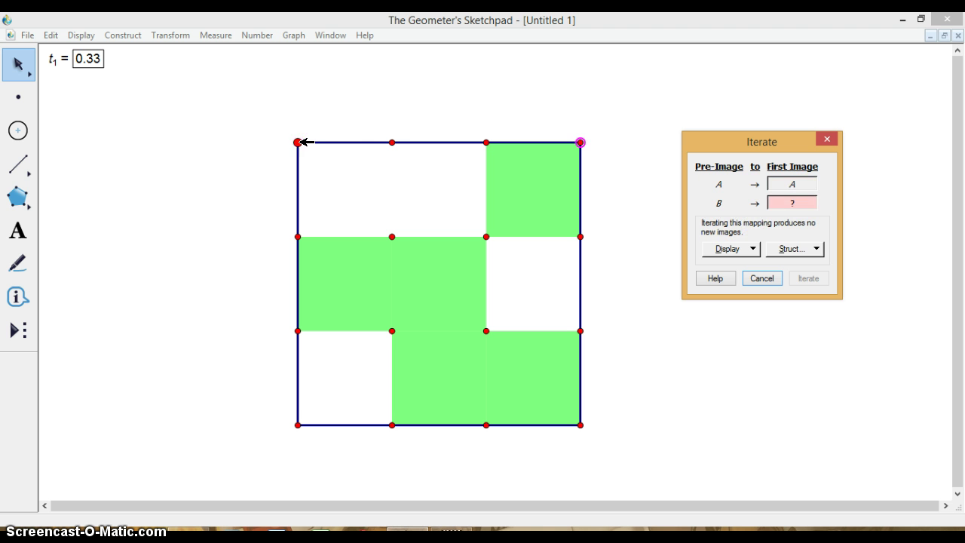
click(392, 142)
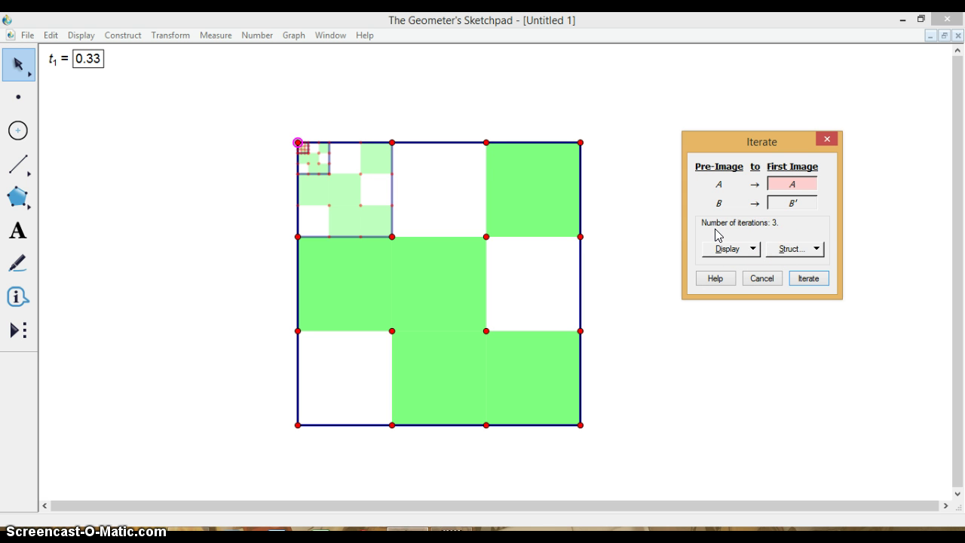
Step: Add Map #2, mapping A and B to the first two top-edge third points
click(813, 255)
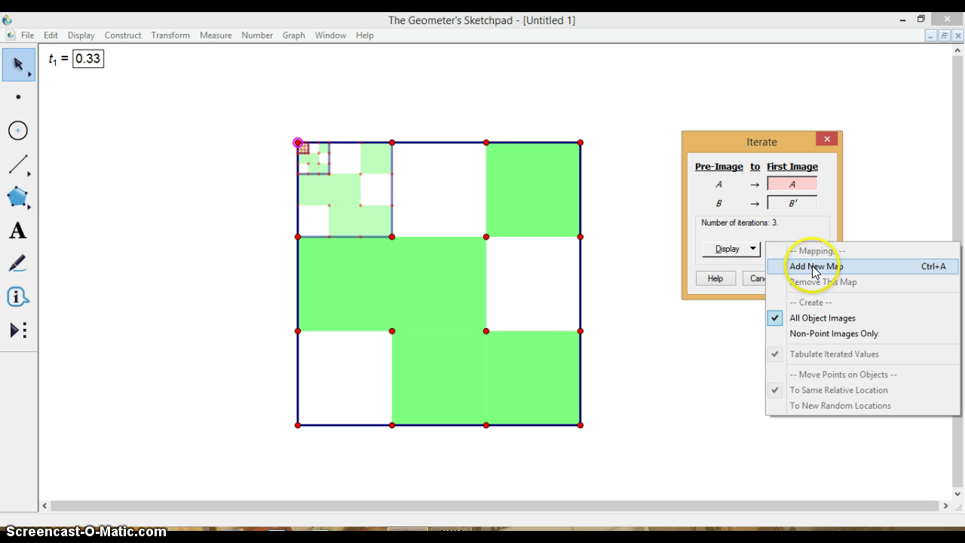
click(813, 268)
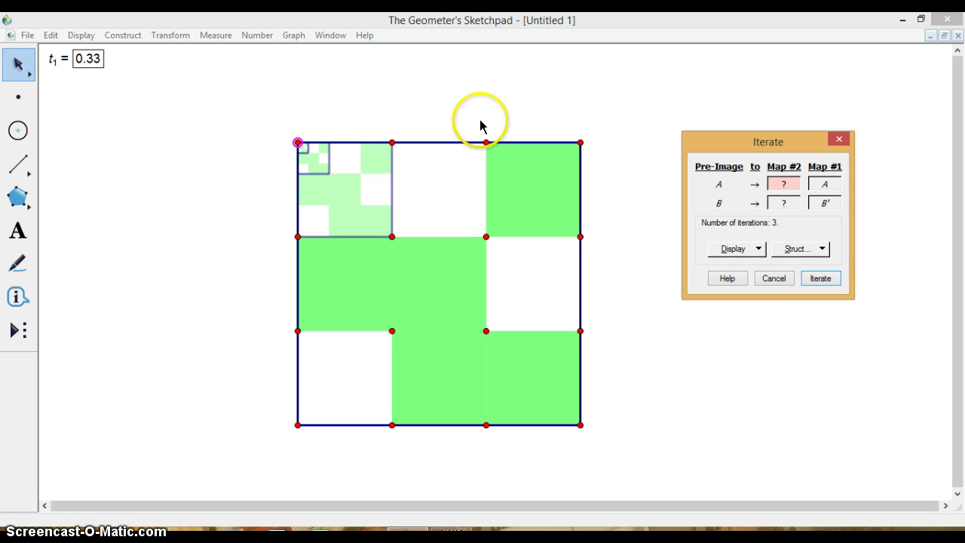
click(392, 142)
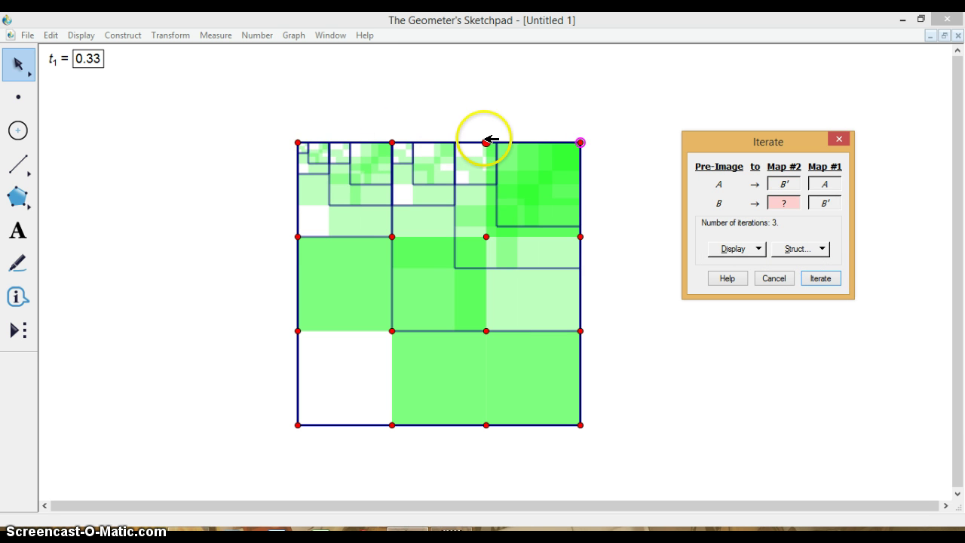
click(486, 141)
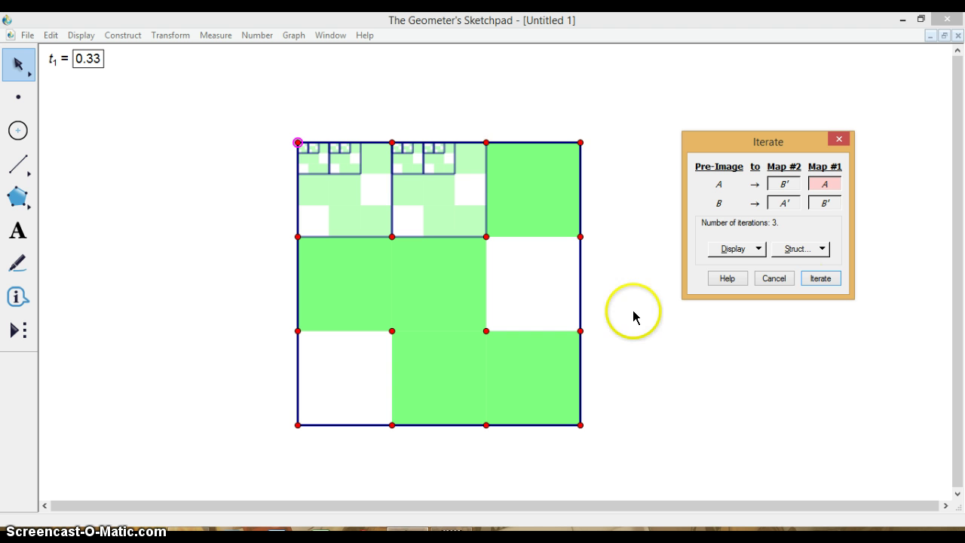
Step: Add Map #3 with A→D′ and B→C′, then Map #4 with A→A′ and B→B′
click(813, 248)
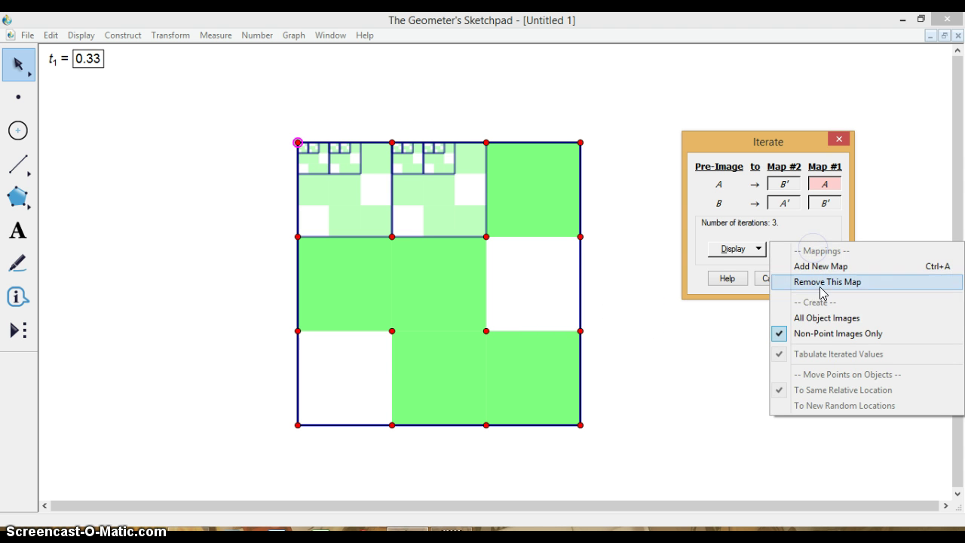
click(827, 266)
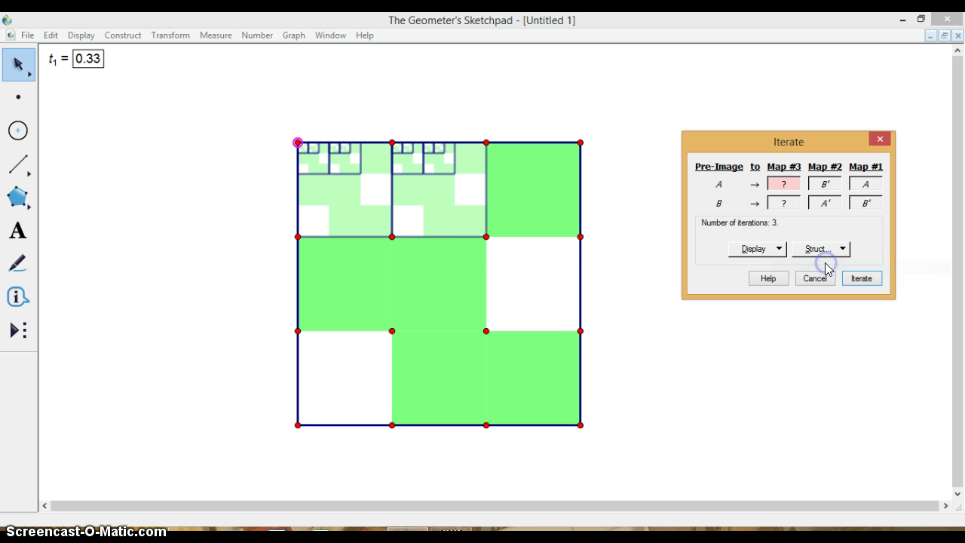
click(486, 237)
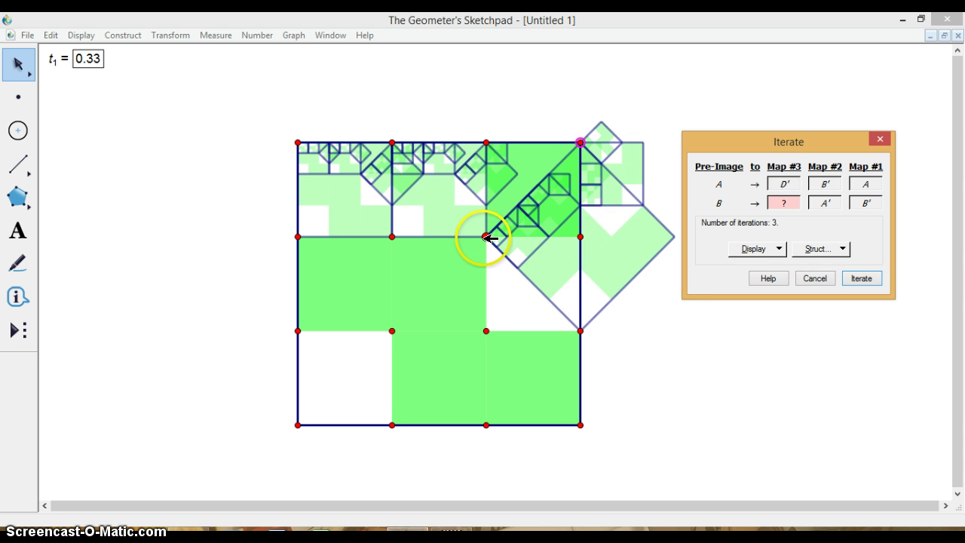
click(580, 237)
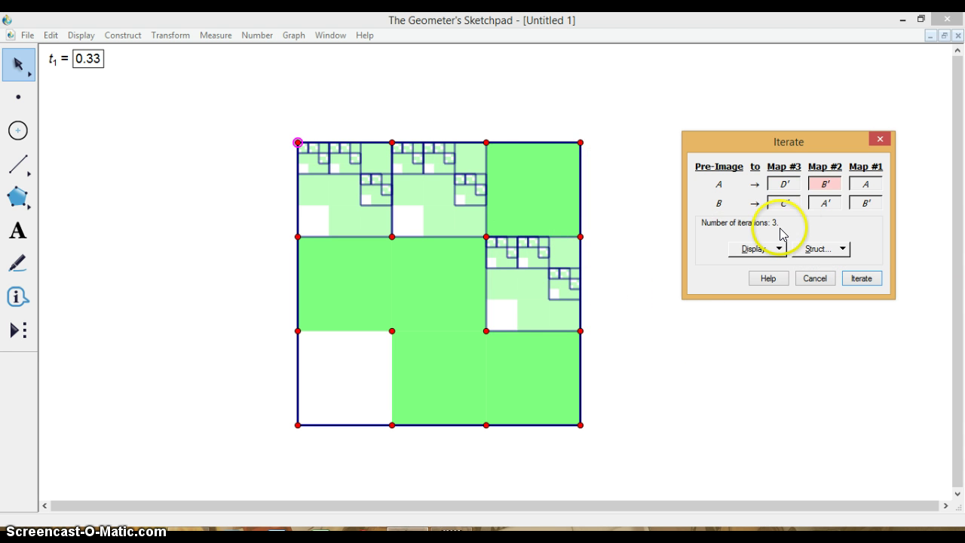
click(834, 250)
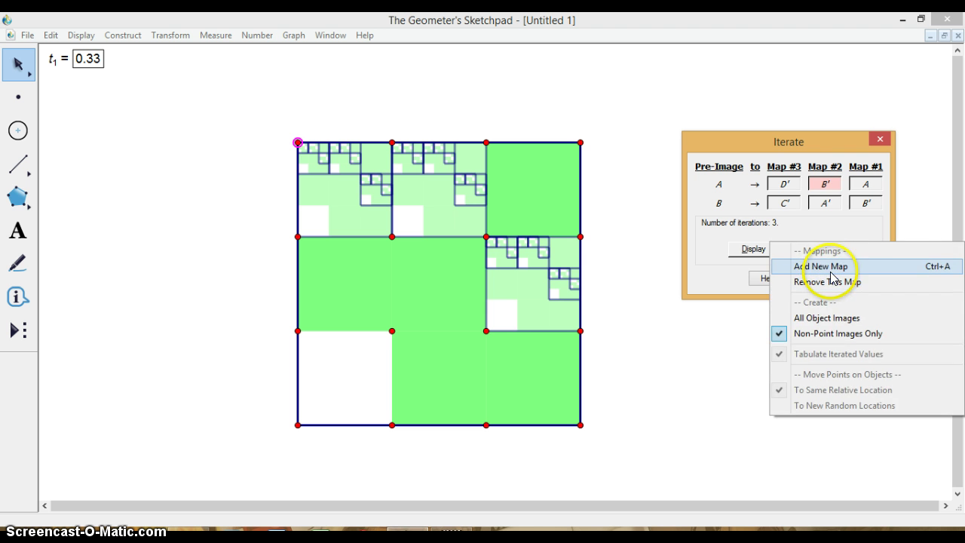
click(830, 271)
click(298, 330)
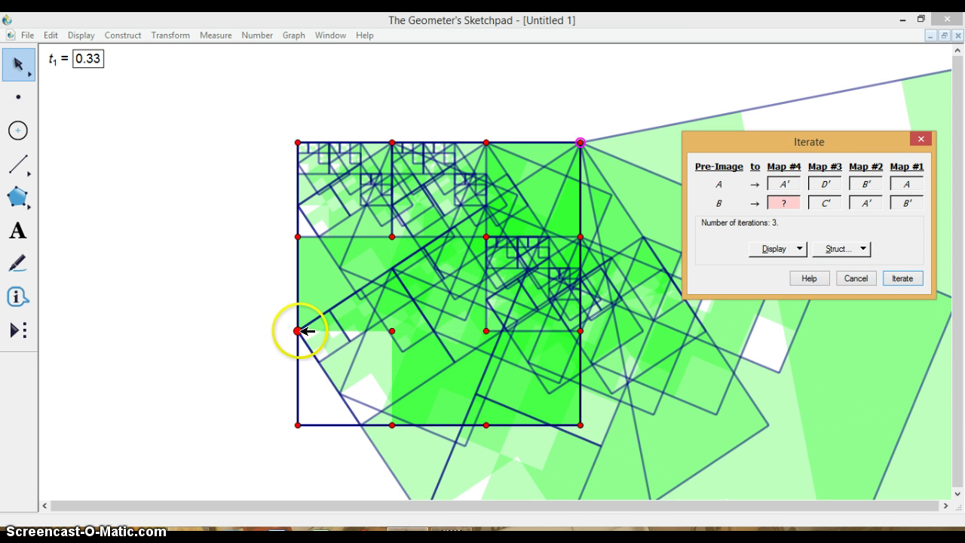
click(392, 330)
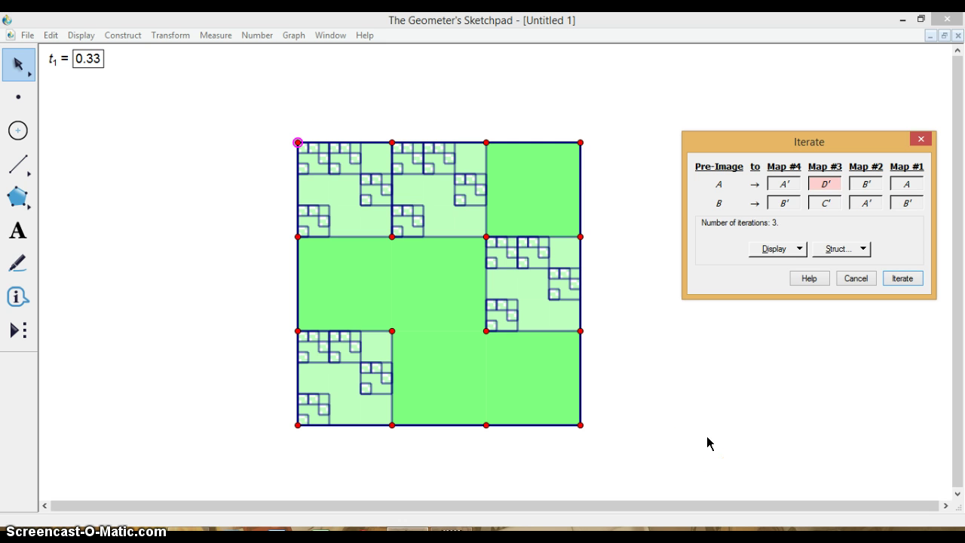
Step: Lower the iterations to 2, raise them back to 3, and apply the four-map iteration
click(797, 250)
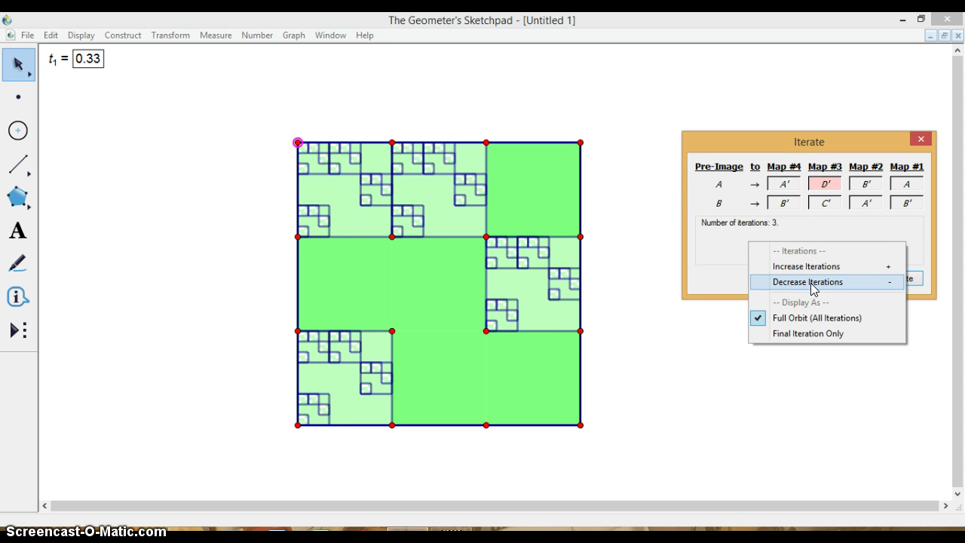
click(810, 283)
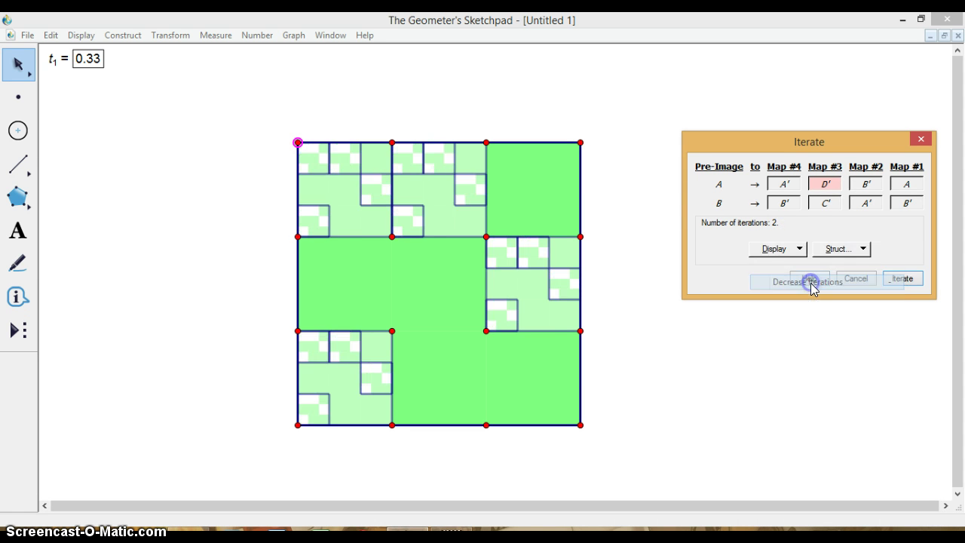
click(788, 250)
click(797, 268)
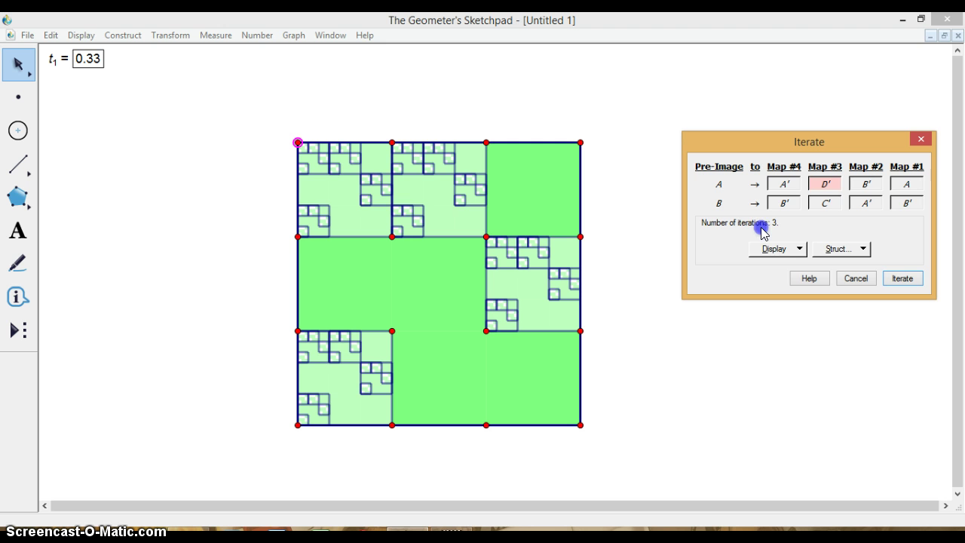
click(902, 279)
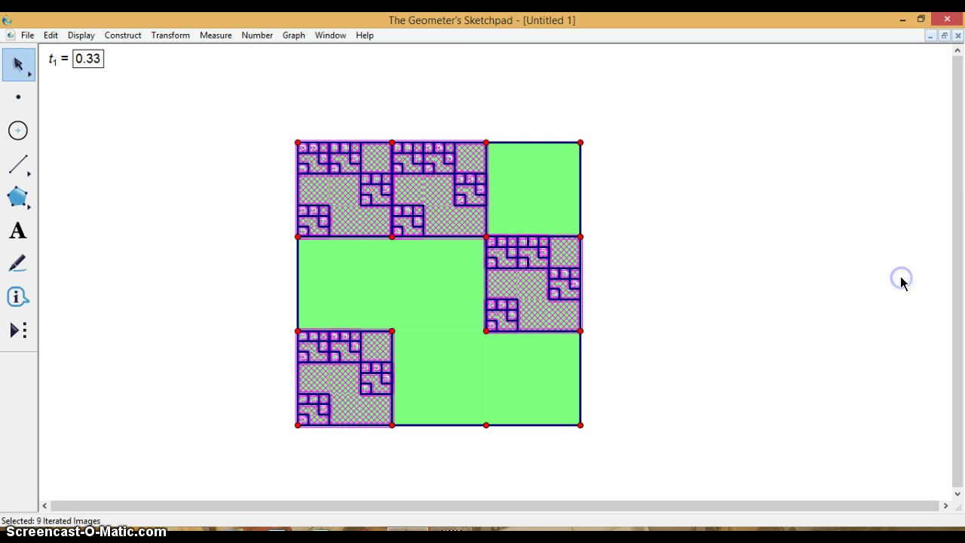
Step: Hide the first sets of iterated outline segments, clearing stray selections of the centre square
click(707, 326)
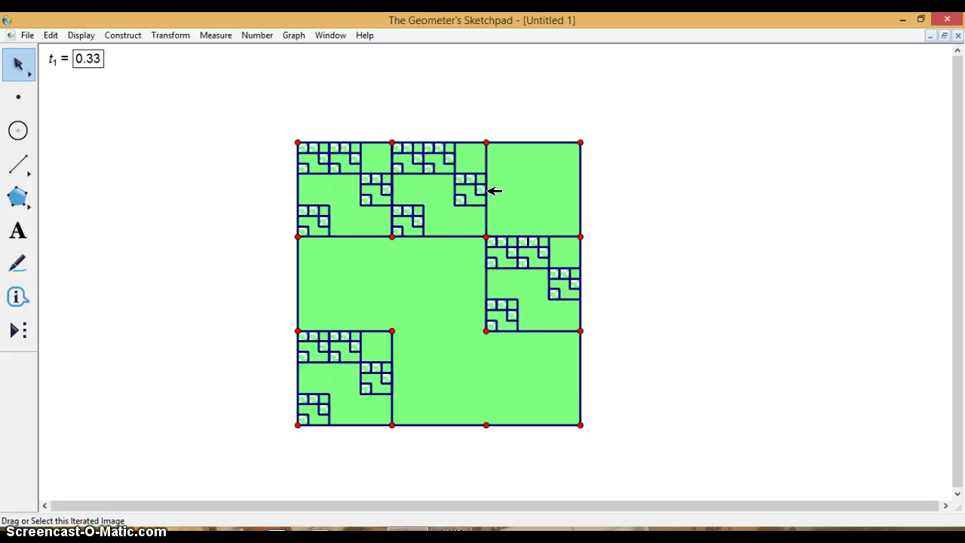
click(492, 190)
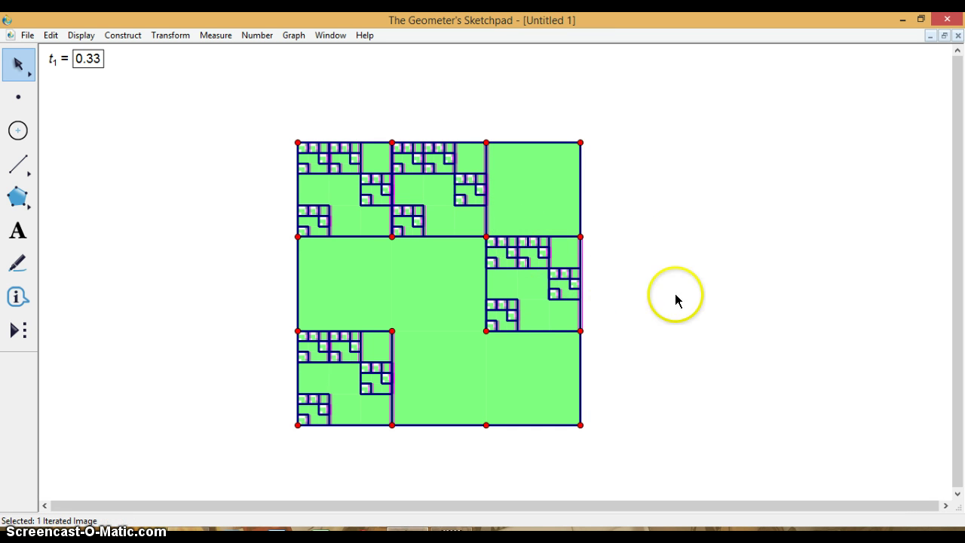
click(731, 299)
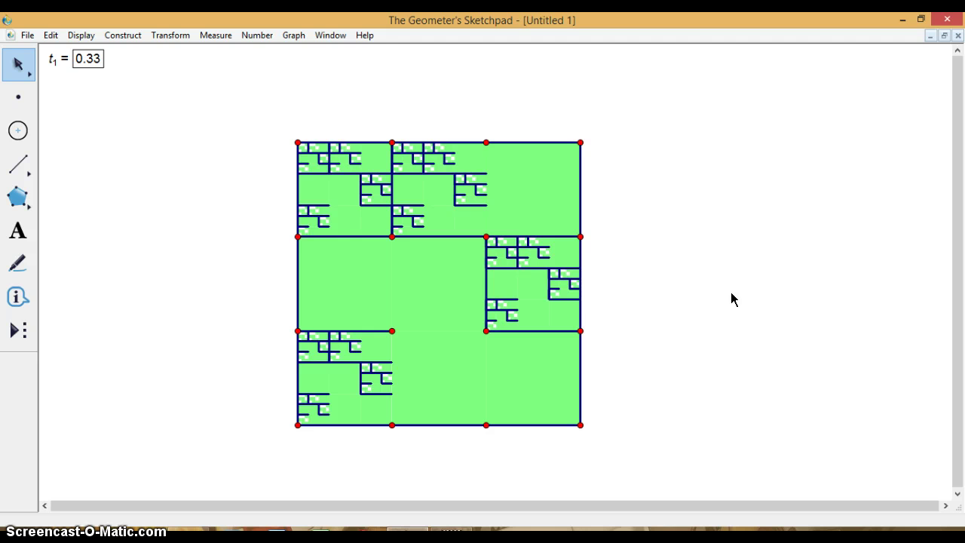
click(446, 232)
click(461, 251)
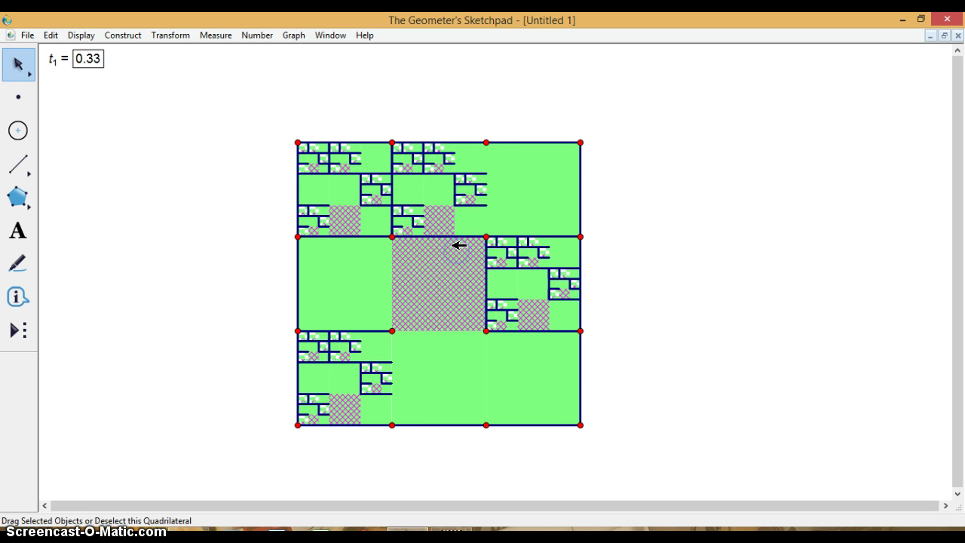
click(724, 233)
click(429, 238)
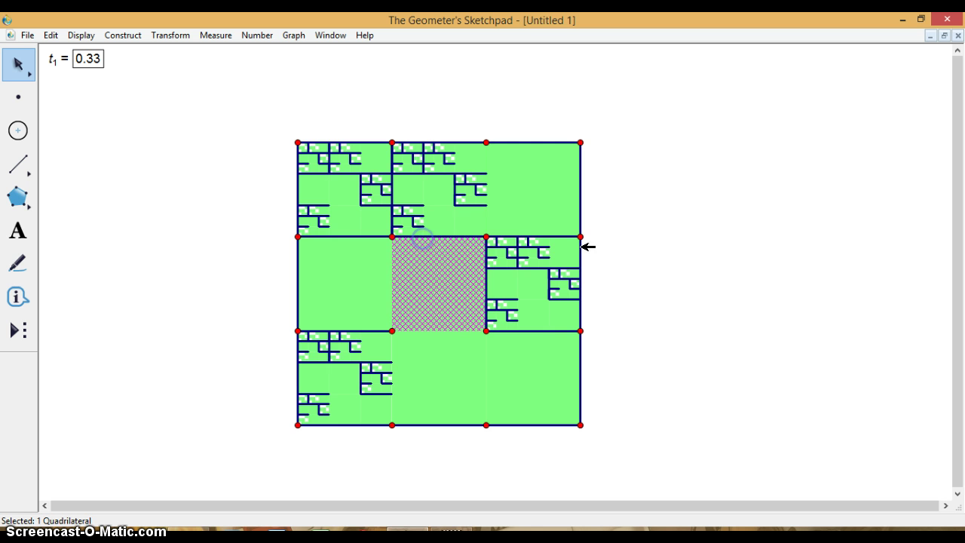
click(775, 274)
Step: Hide the horizontal, vertical and remaining iterated outline segments, then deselect everything
click(466, 235)
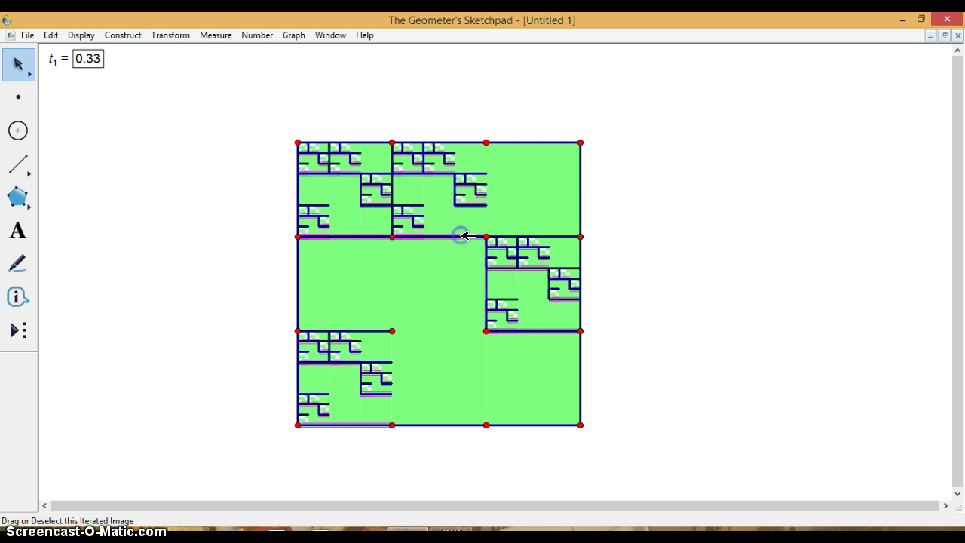
click(901, 301)
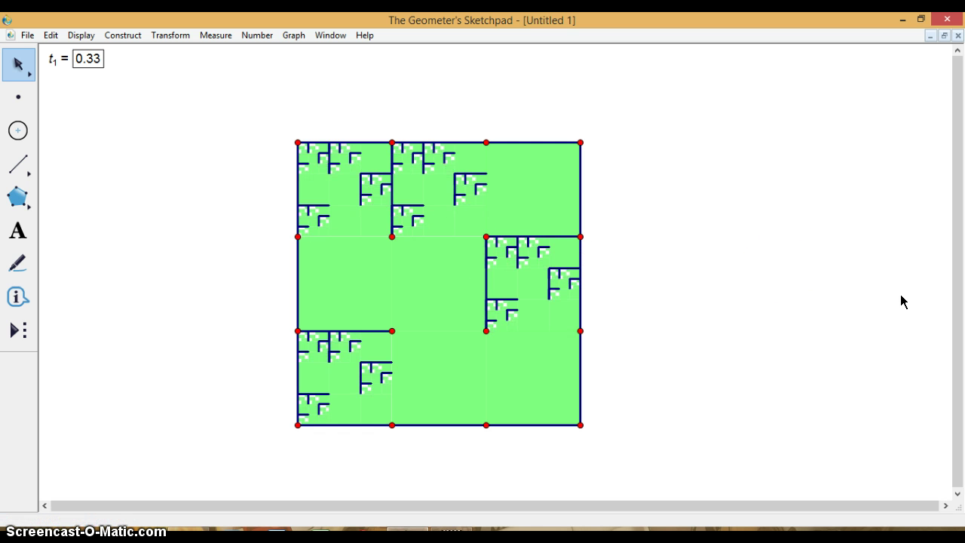
click(392, 191)
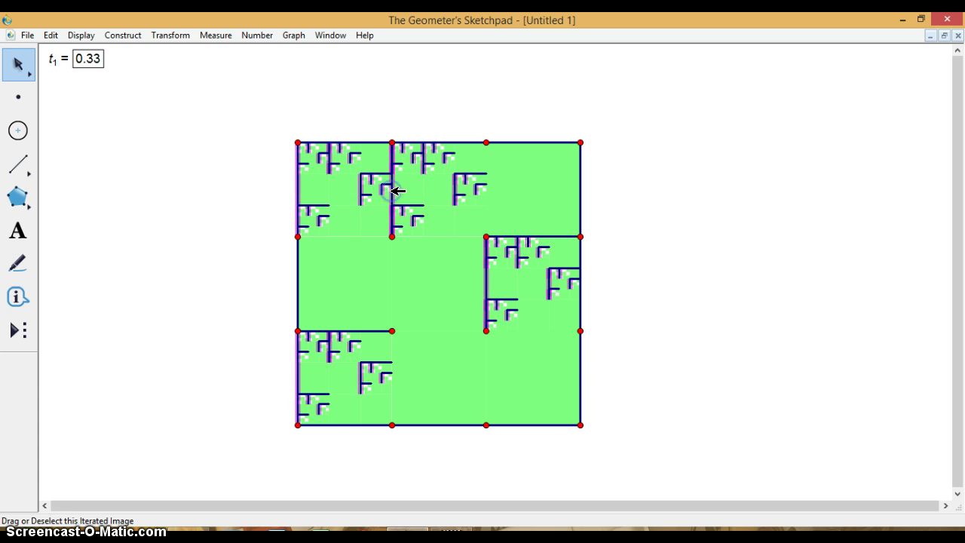
click(734, 306)
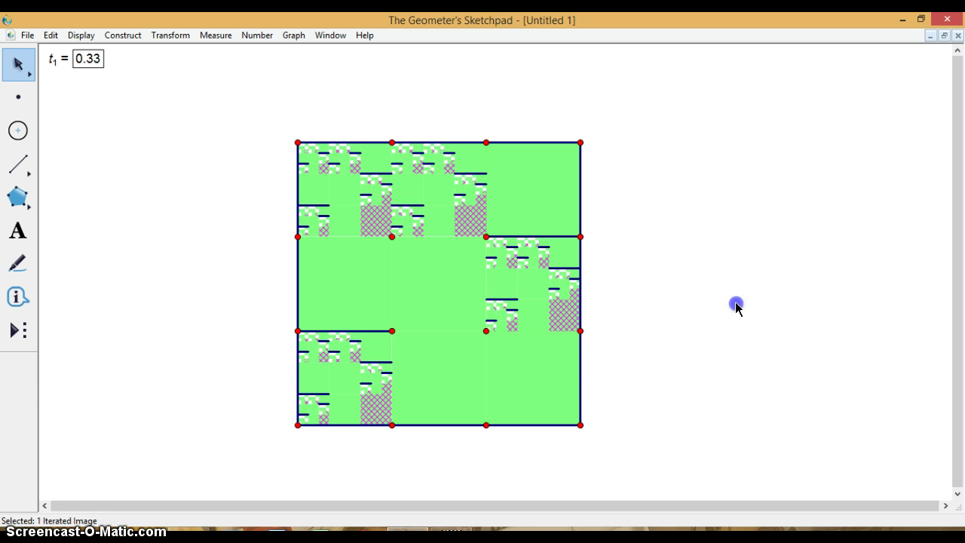
click(363, 329)
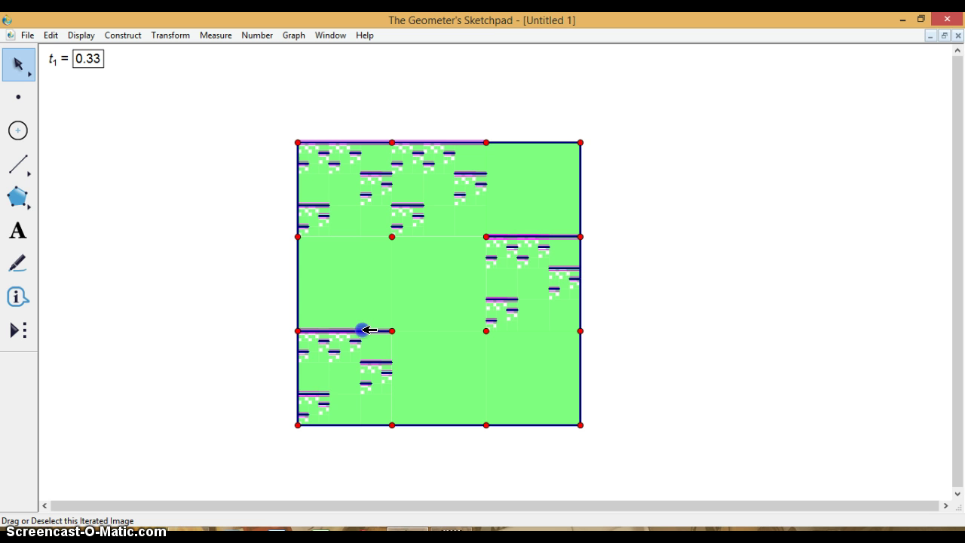
click(365, 329)
click(775, 278)
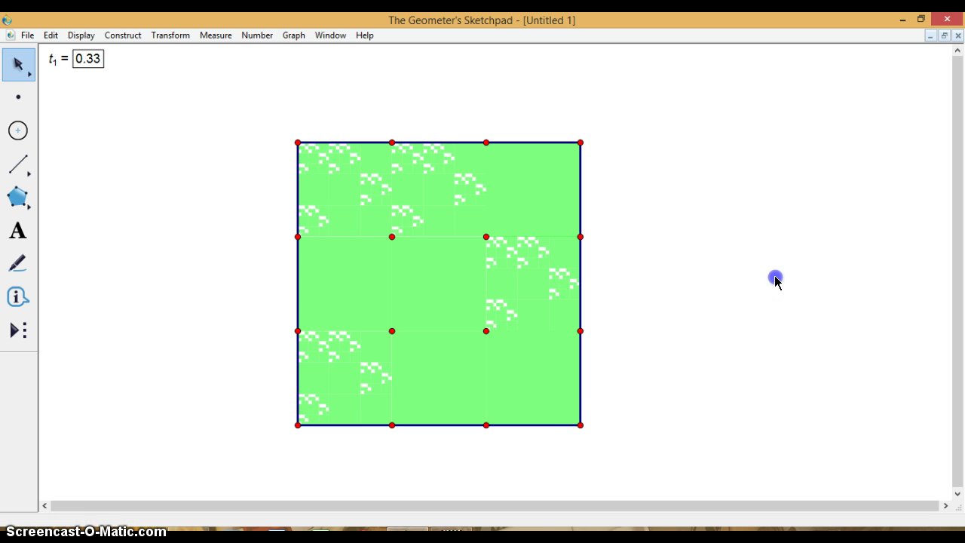
Step: Shift the square up-left by its lower-right corner, then enlarge it by dragging corner B outward
drag(580, 424, 456, 410)
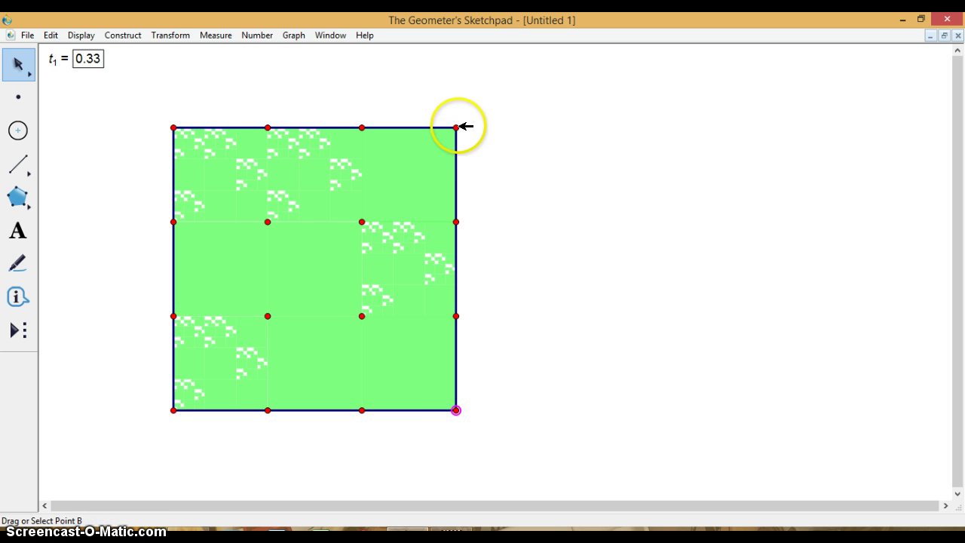
drag(456, 127, 618, 126)
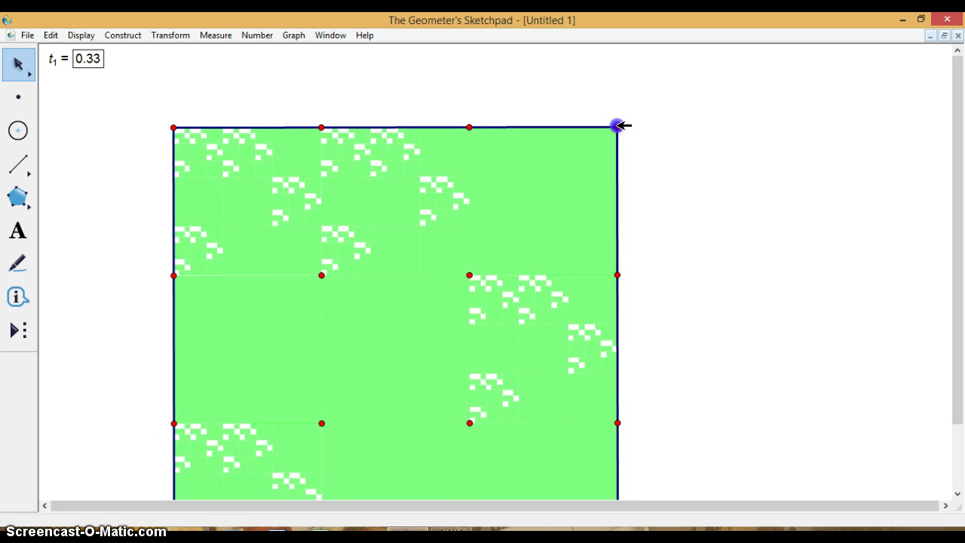
click(746, 173)
scroll(746, 174, down, 3)
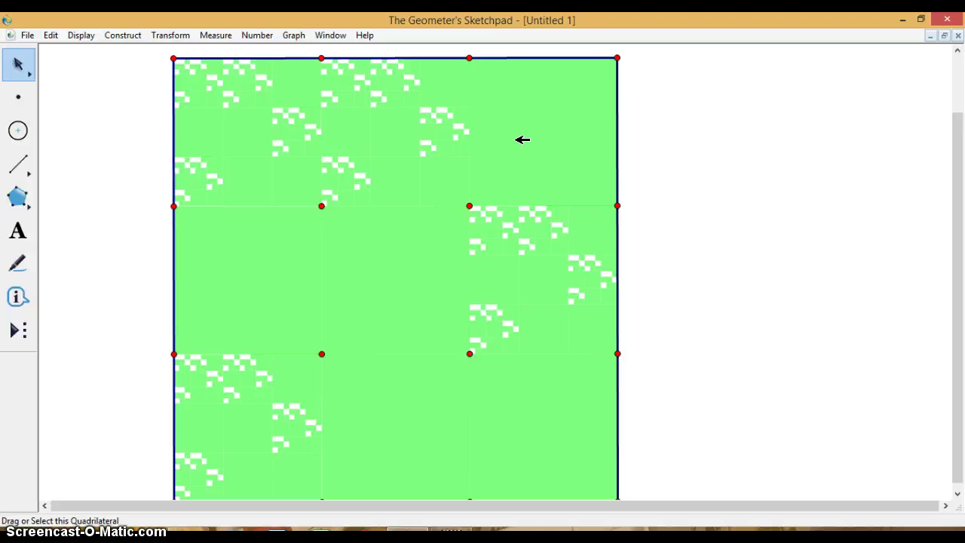
Step: Delete the top-right, middle and bottom-right filled squares along with their iterations
click(521, 140)
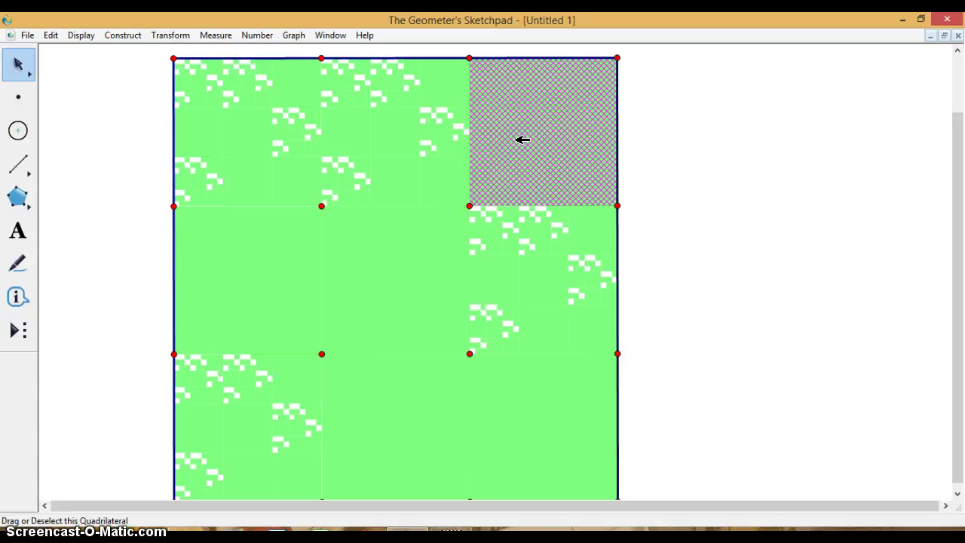
key(Delete)
click(395, 303)
key(Delete)
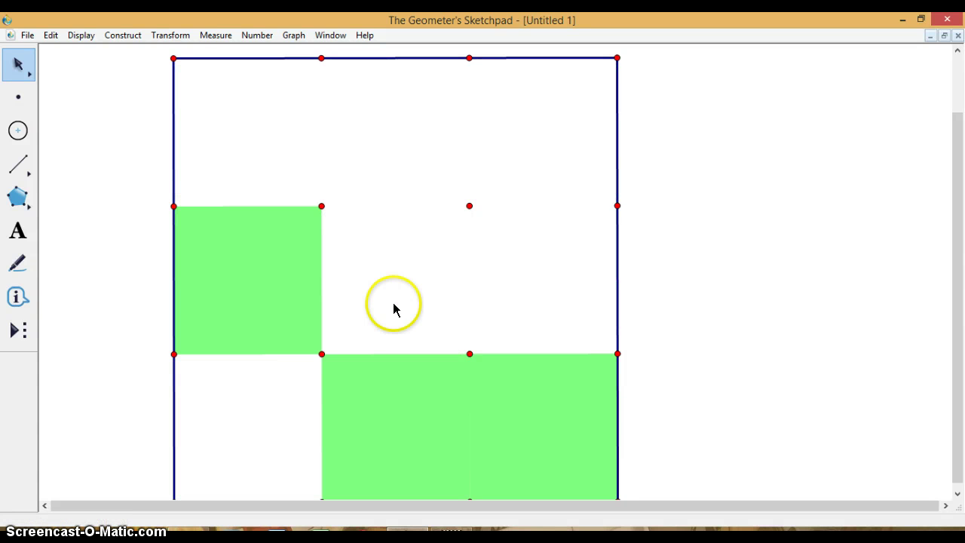
click(551, 409)
key(Delete)
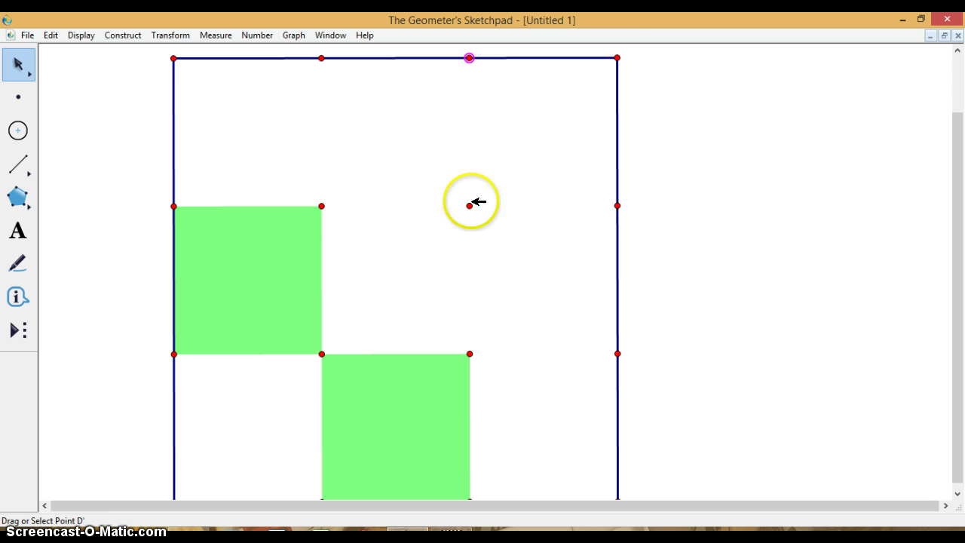
Step: Fill the top-right grid cell with a new quadrilateral interior and color it green
click(469, 205)
click(616, 205)
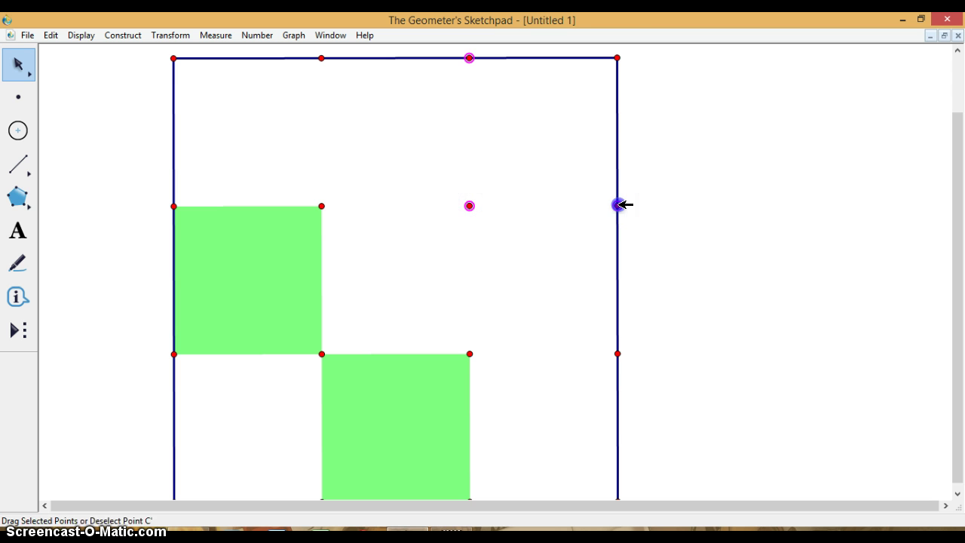
click(617, 57)
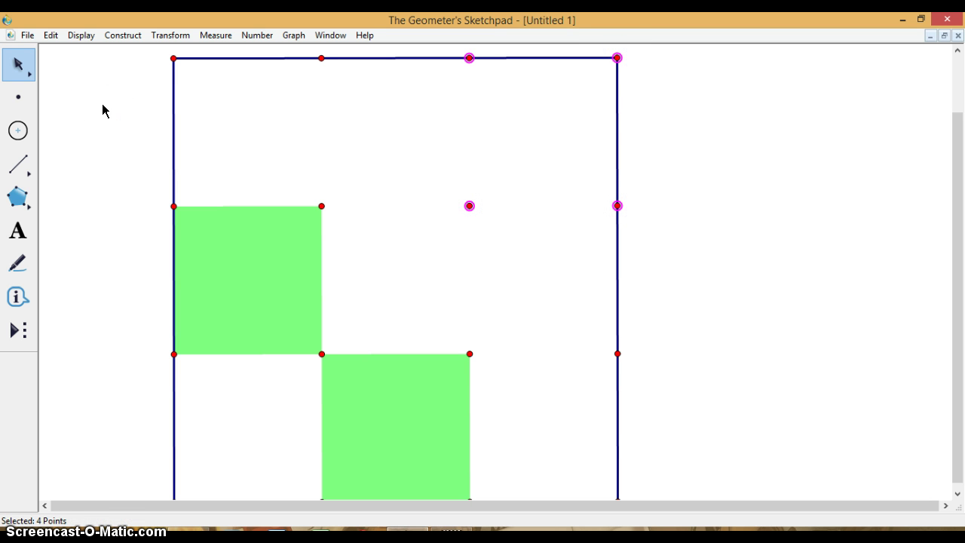
key(ctrl+p)
click(784, 188)
click(552, 148)
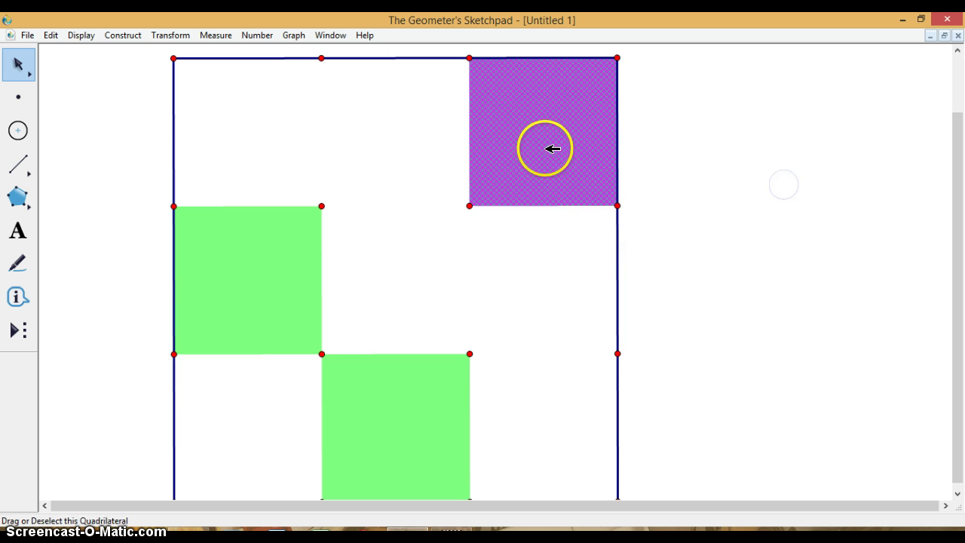
right_click(546, 131)
mouse_move(629, 169)
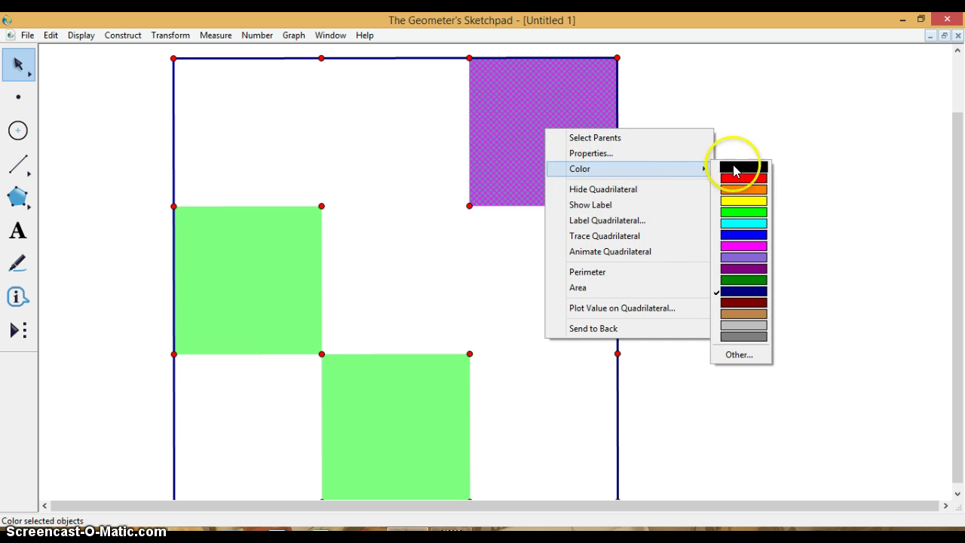
click(743, 211)
click(816, 210)
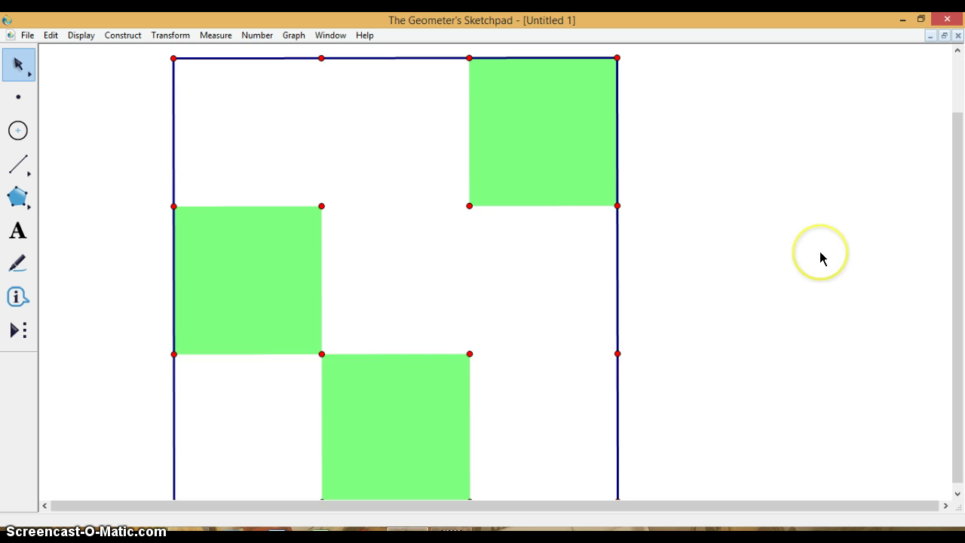
scroll(821, 258, up, 1)
scroll(821, 258, down, 2)
scroll(821, 259, up, 1)
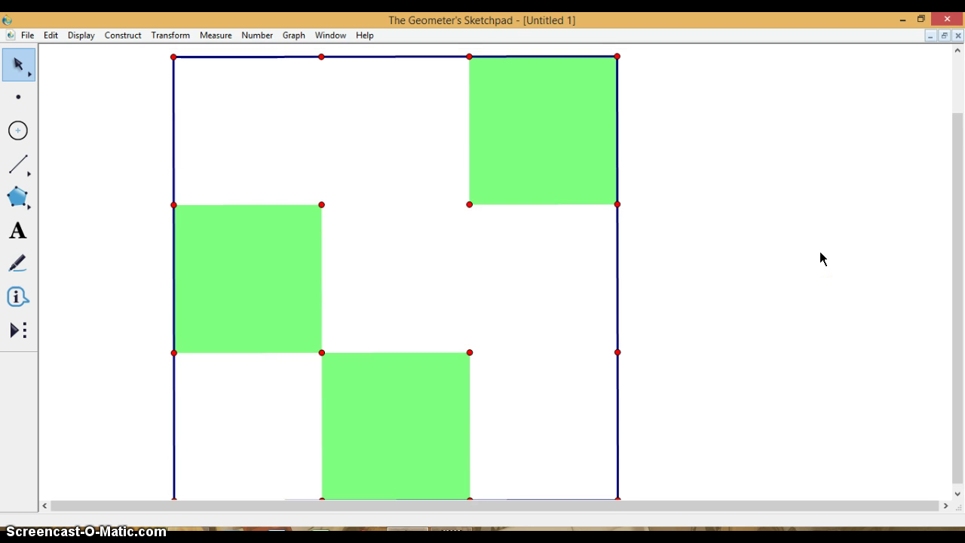
scroll(821, 258, down, 1)
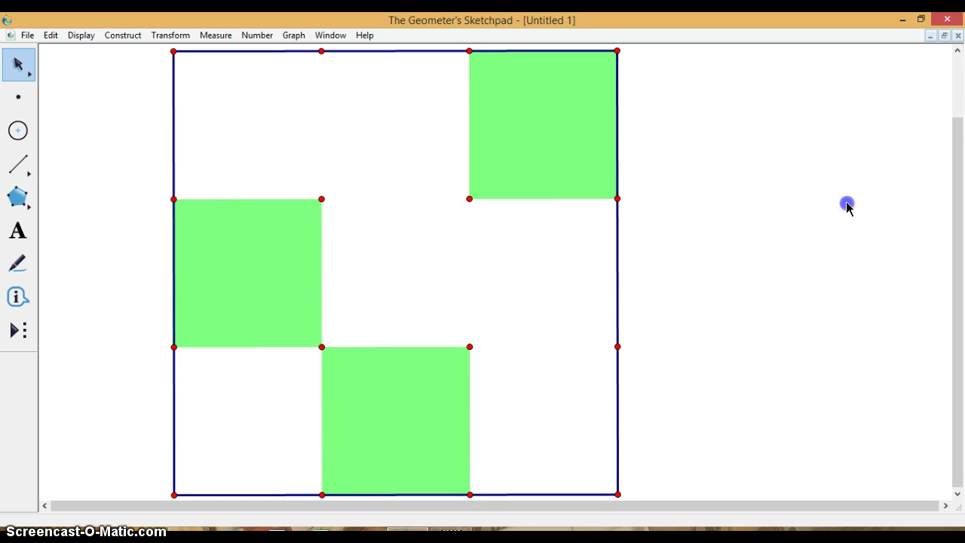
Step: Select the entire figure and start Transform > Iterate
drag(124, 50, 422, 173)
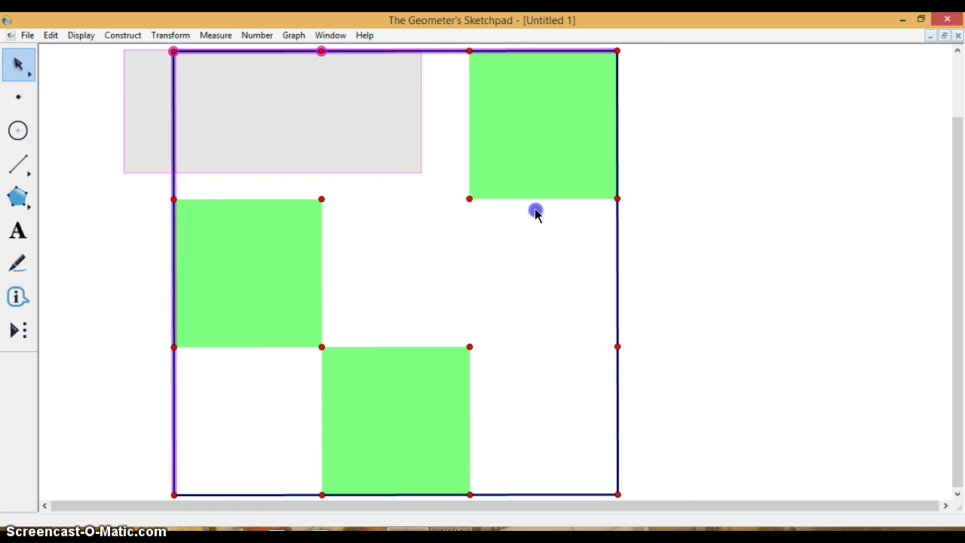
drag(535, 213, 687, 510)
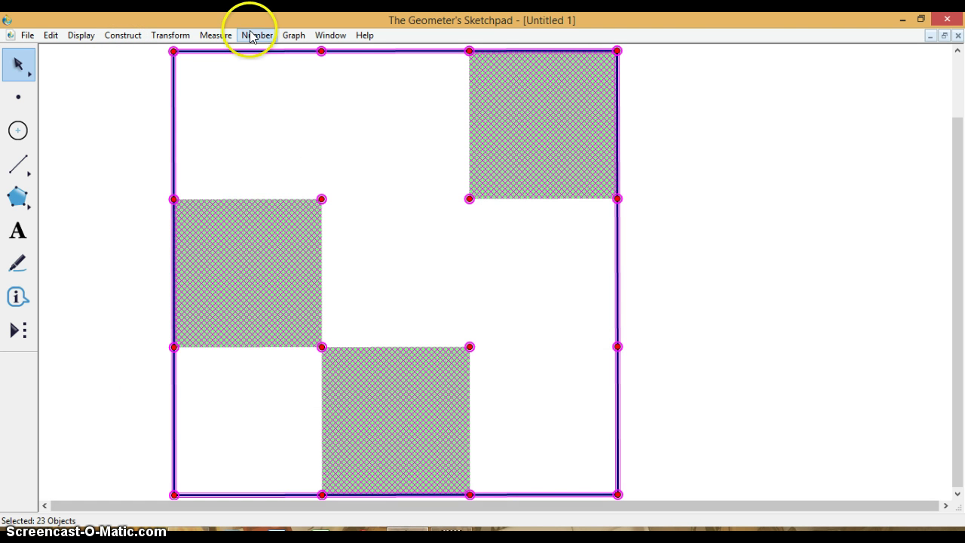
click(169, 35)
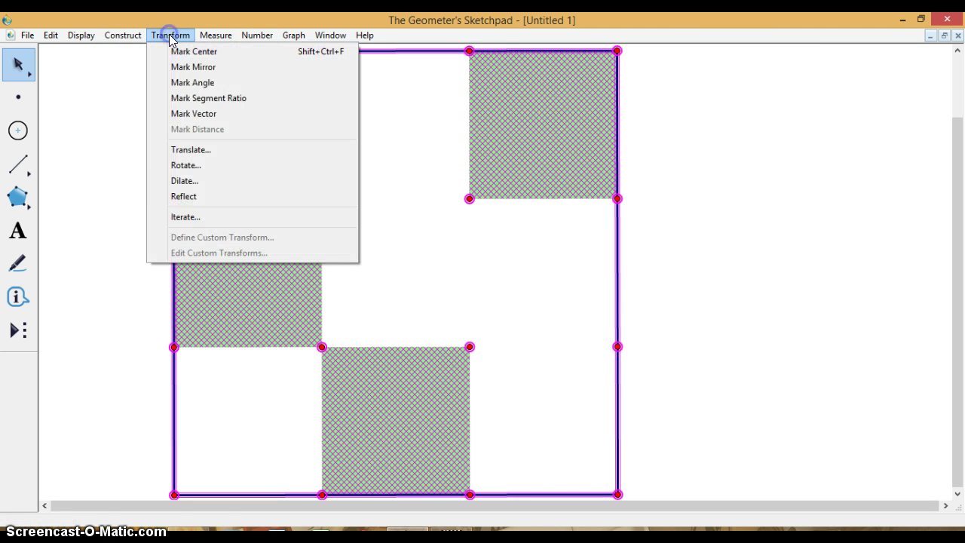
click(211, 220)
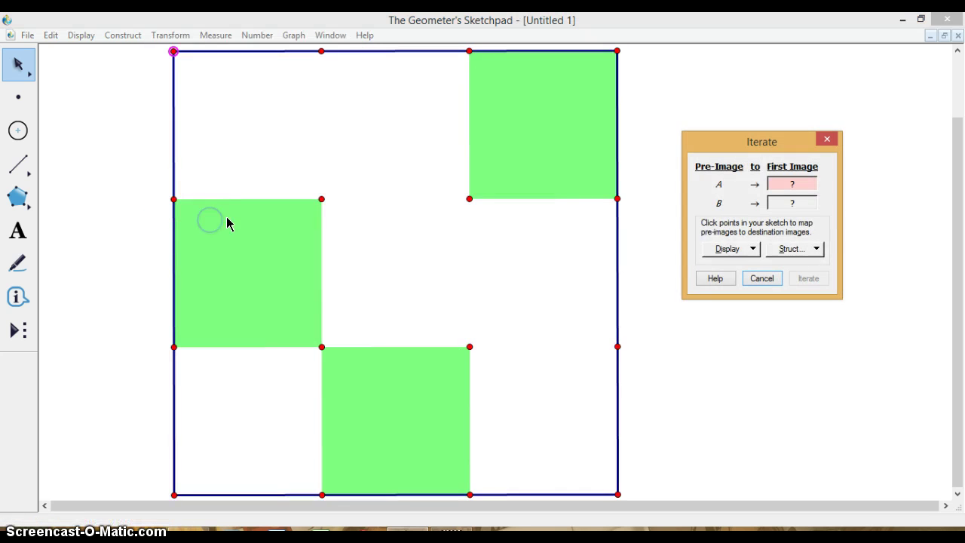
Step: Map A and B to the top-left corner and one-third point, then begin a second map at the one-third point
click(173, 50)
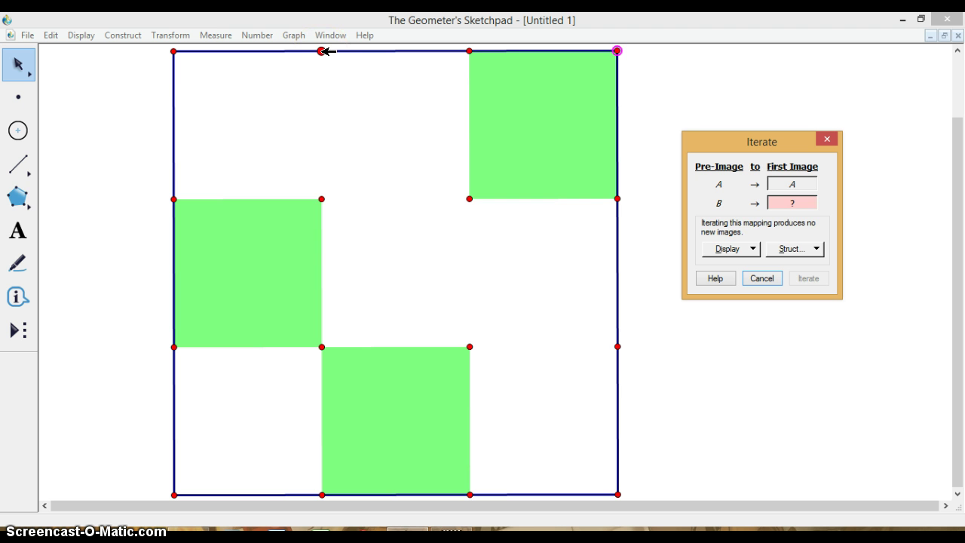
click(321, 50)
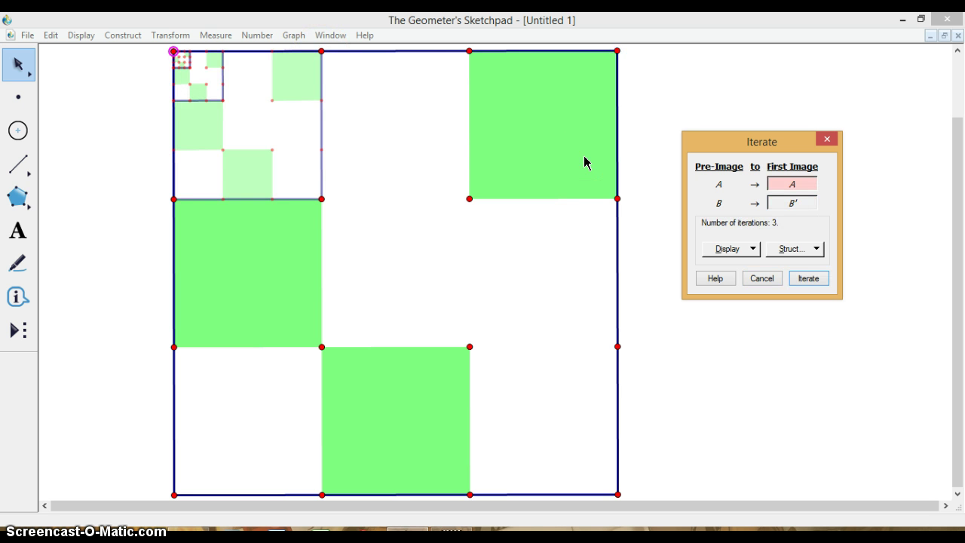
click(806, 250)
click(815, 267)
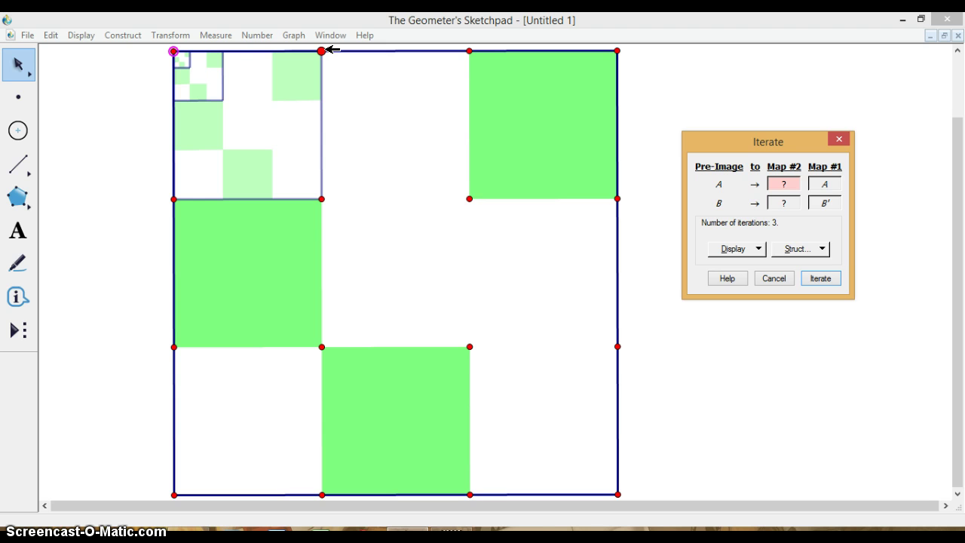
click(321, 50)
Step: Finish Map #2 at the two-thirds point and add Maps #3 and #4 for the centre and middle-right cells
click(469, 50)
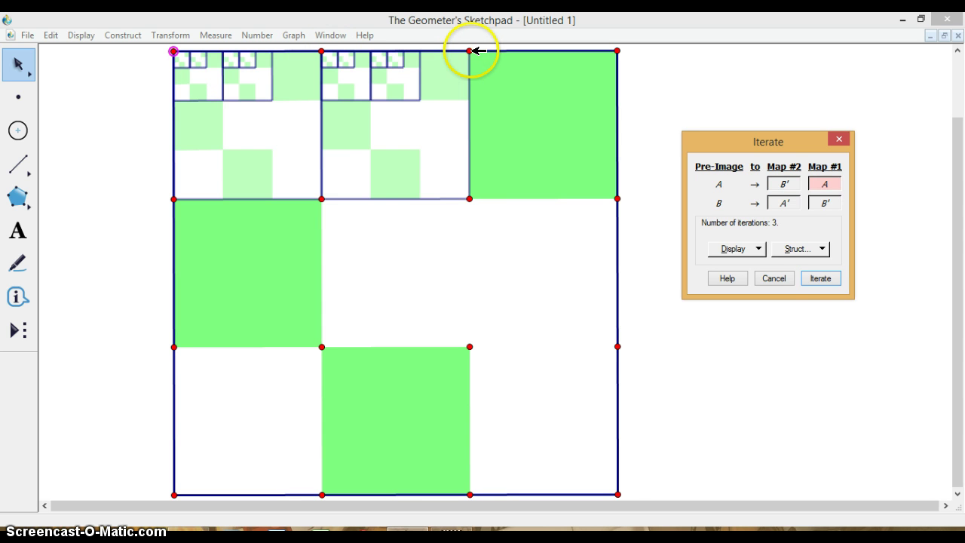
click(818, 248)
click(831, 268)
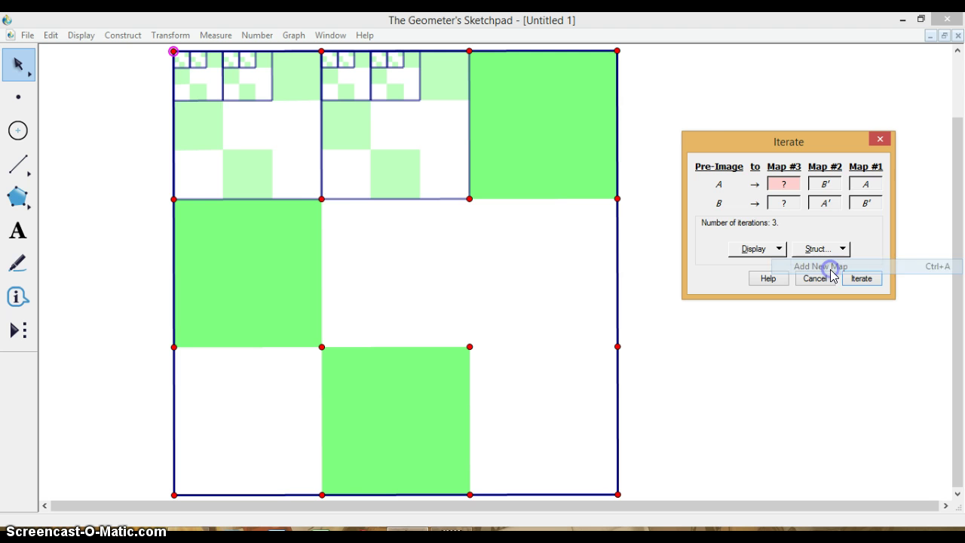
click(321, 199)
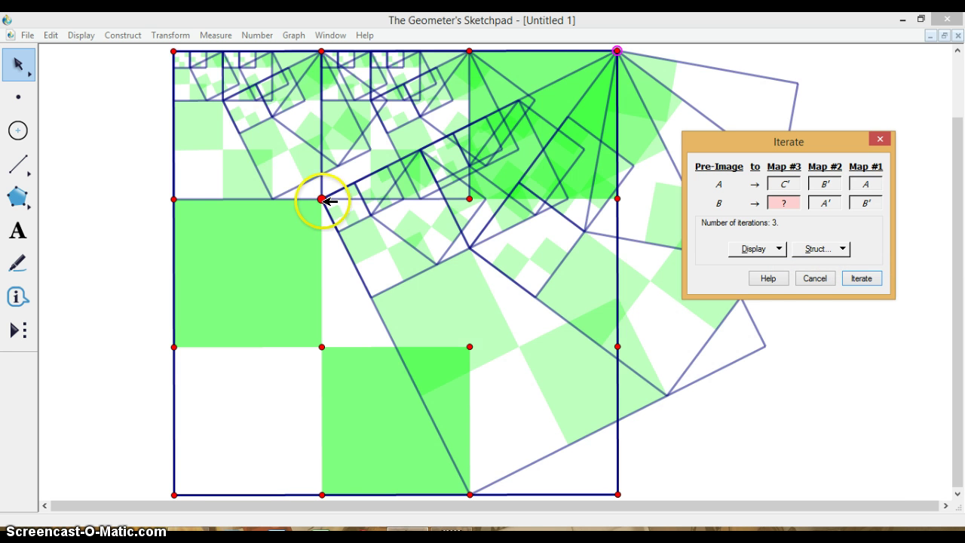
click(470, 201)
click(835, 255)
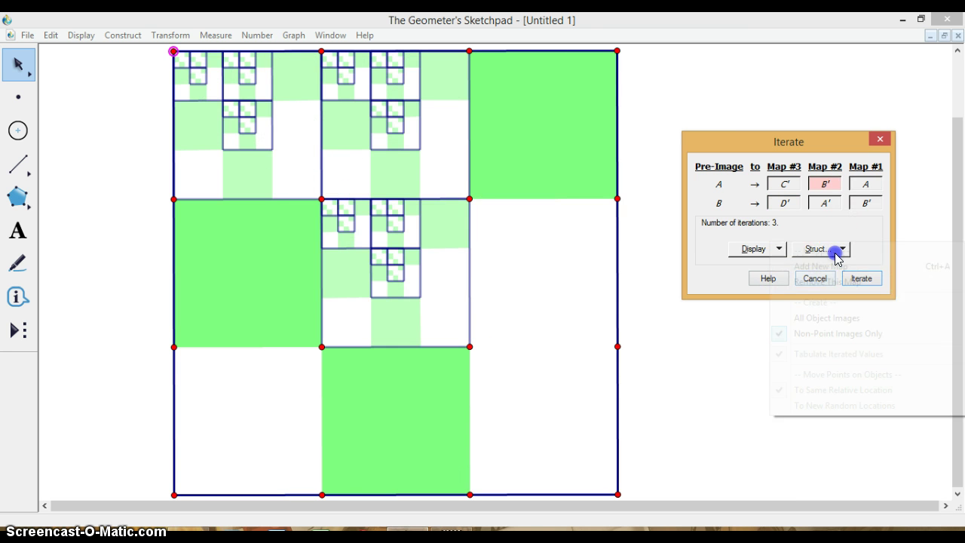
click(821, 266)
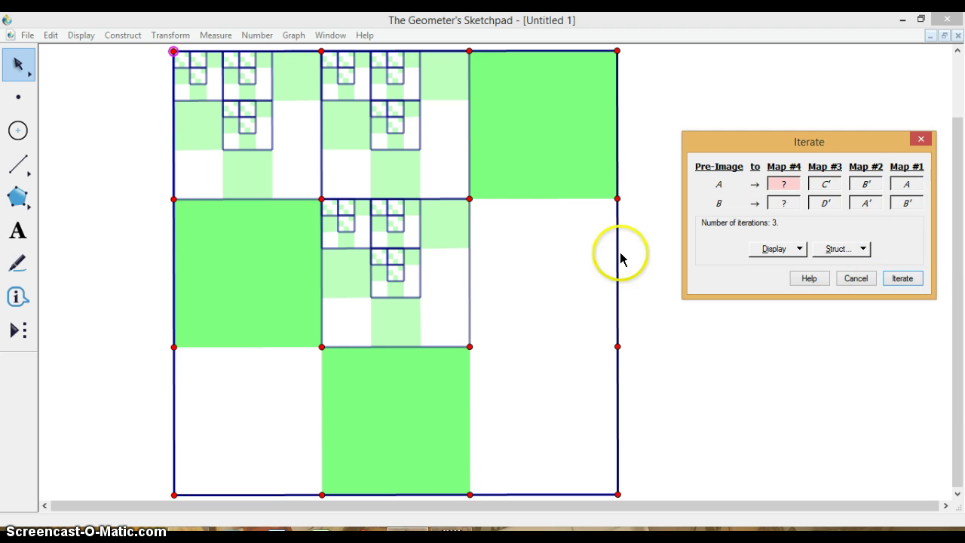
click(470, 199)
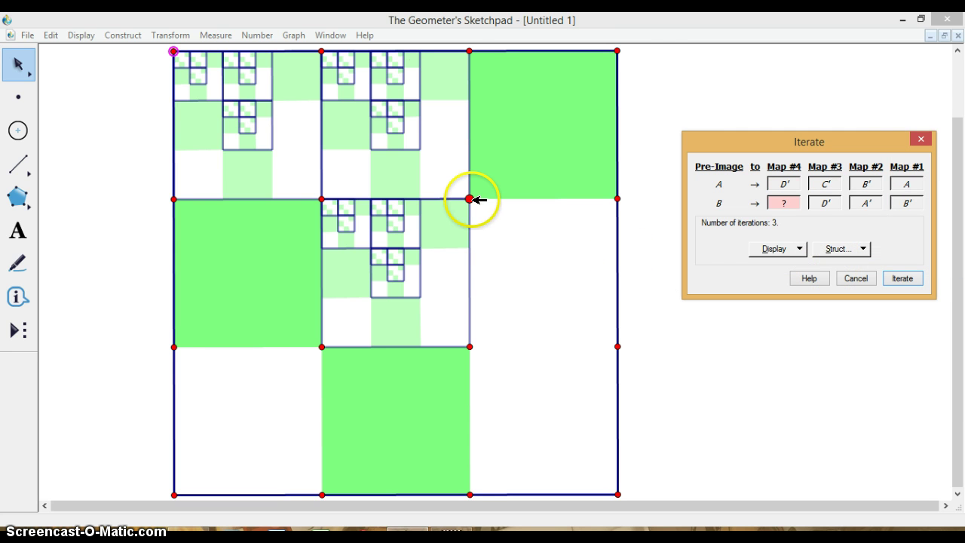
click(617, 198)
Step: Add Maps #5 and #6 for the bottom-right and bottom-left cells, then move the Iterate dialog aside
click(855, 248)
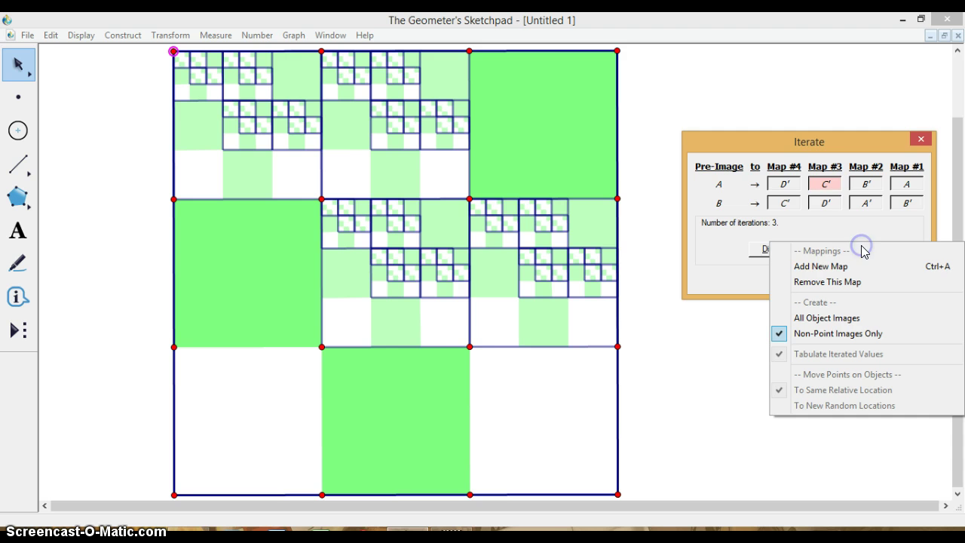
click(860, 266)
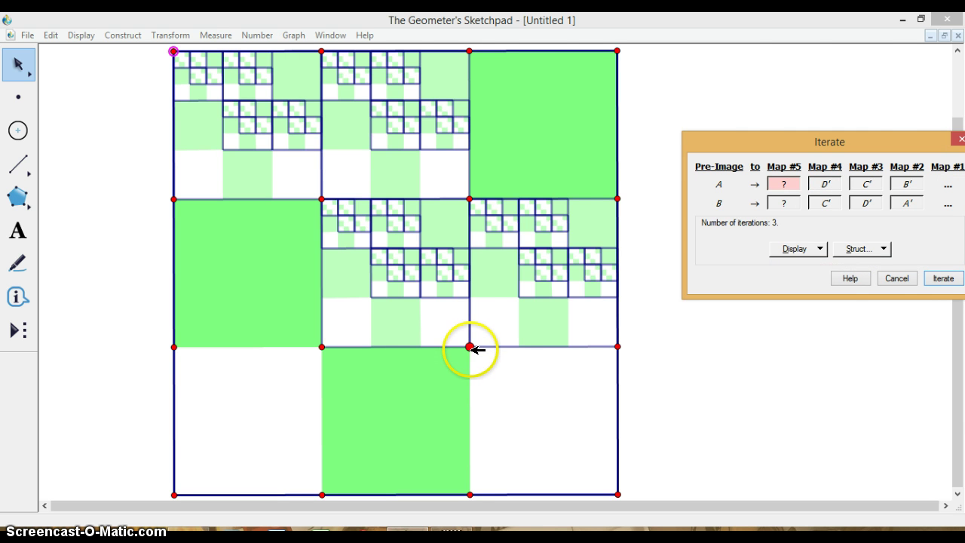
click(469, 346)
click(617, 347)
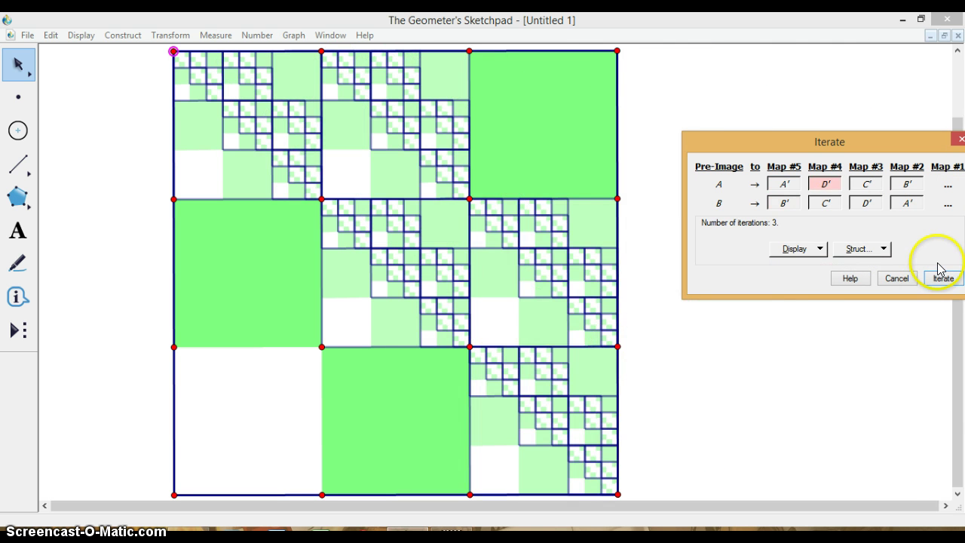
click(884, 251)
click(877, 267)
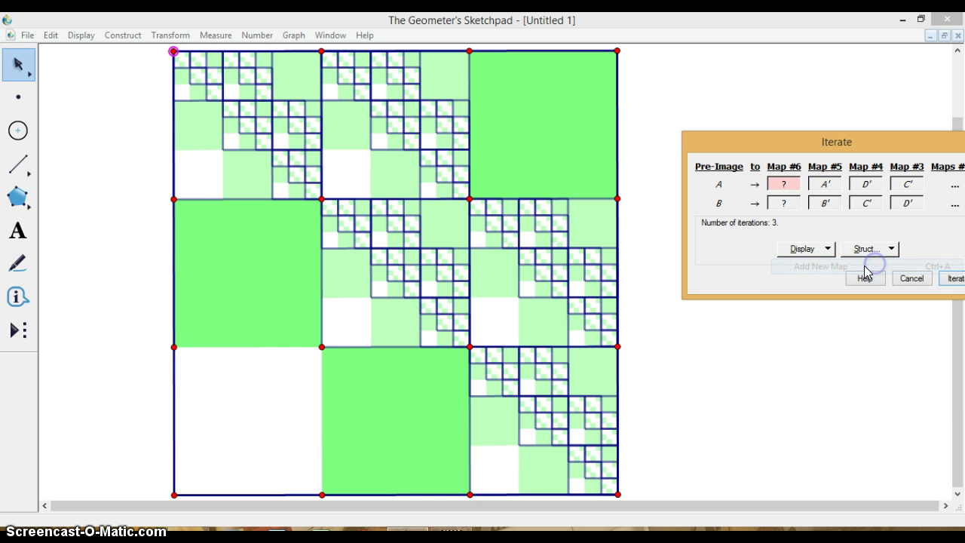
click(174, 347)
click(322, 347)
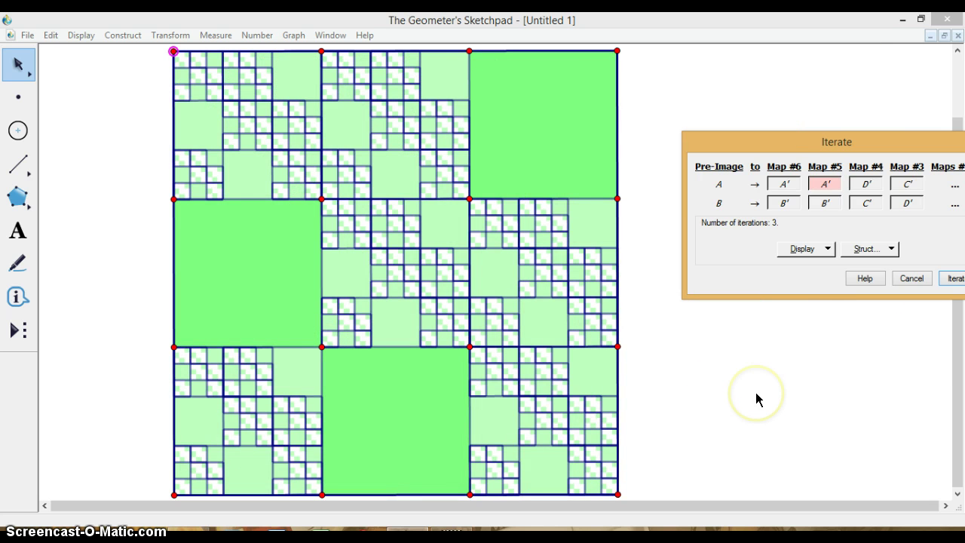
click(807, 249)
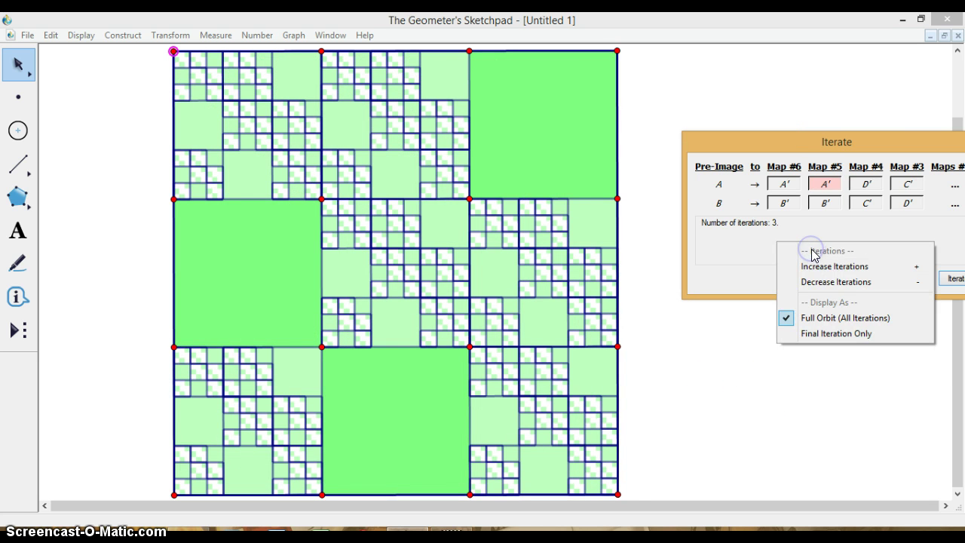
click(805, 240)
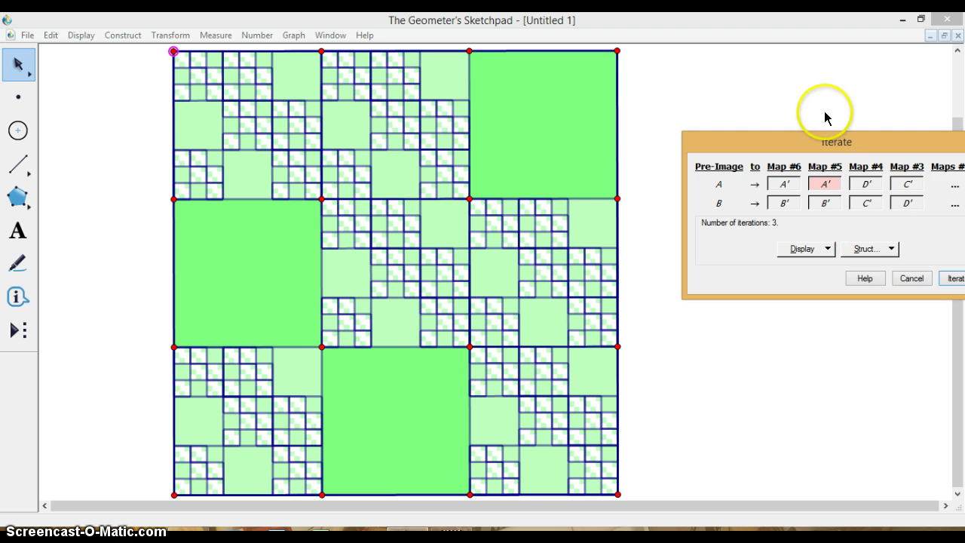
drag(837, 145, 786, 112)
Step: Apply the six-map iteration and hide its vertical and horizontal iterated segments with Ctrl+H
click(907, 247)
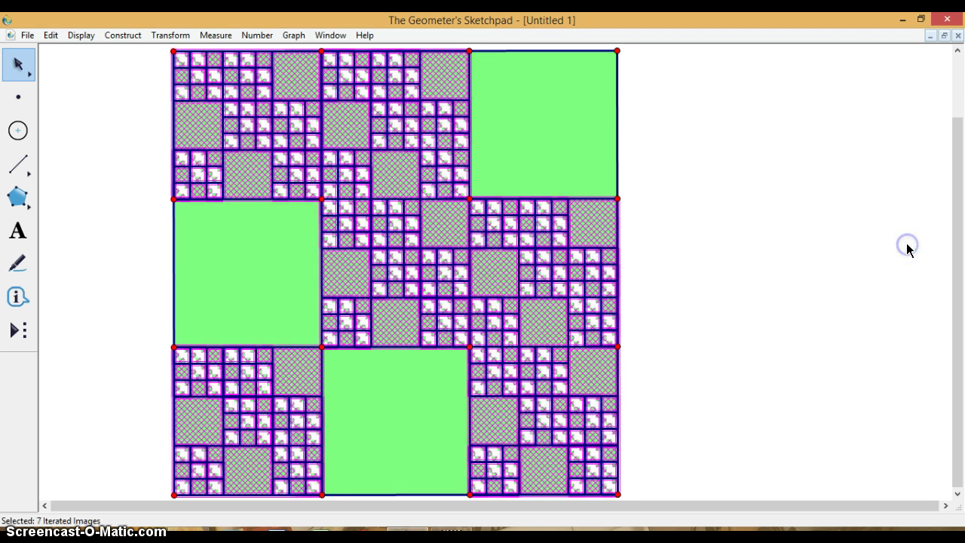
click(848, 342)
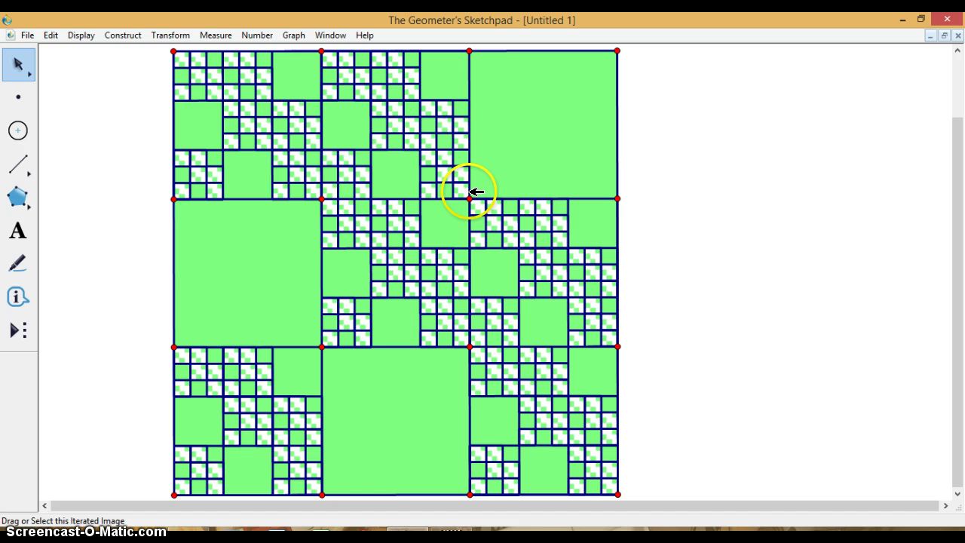
click(476, 222)
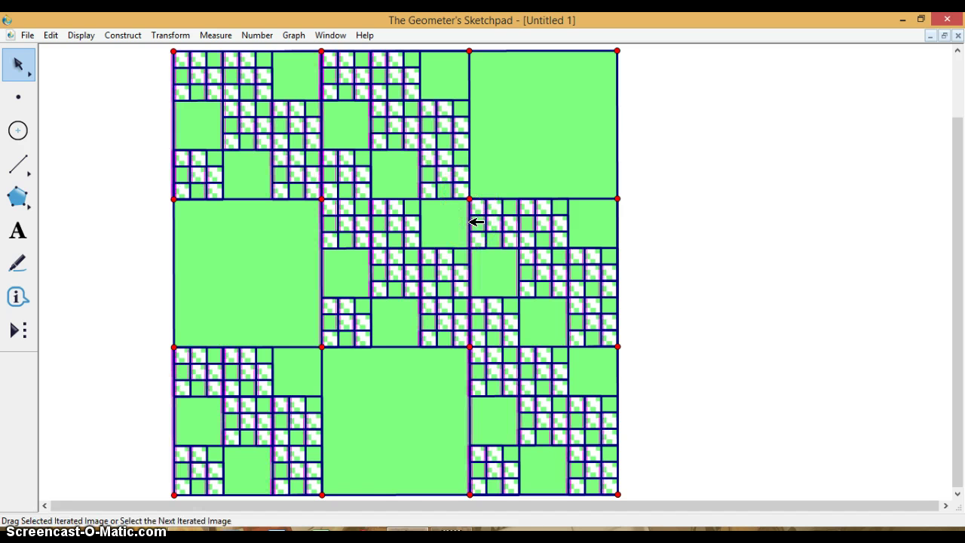
key(Escape)
click(475, 222)
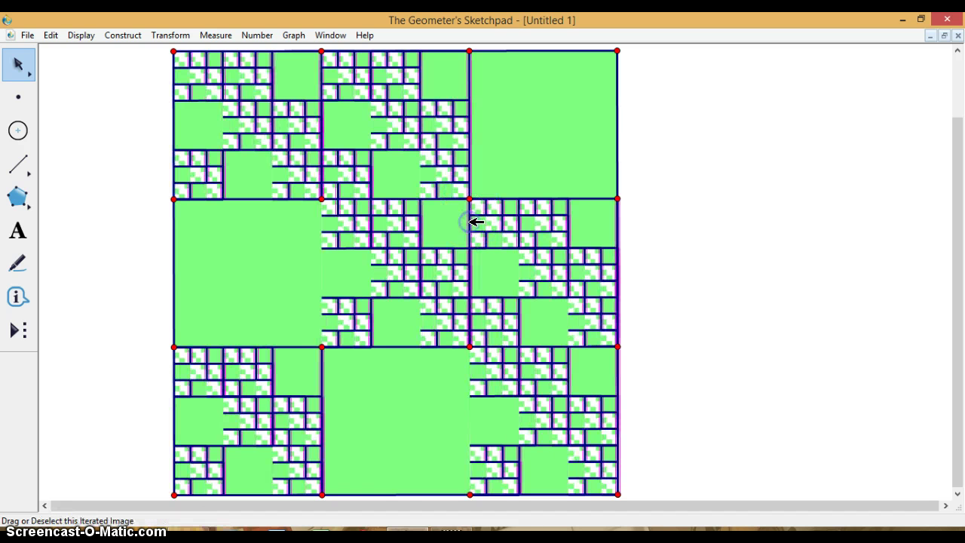
key(ctrl+h)
click(440, 197)
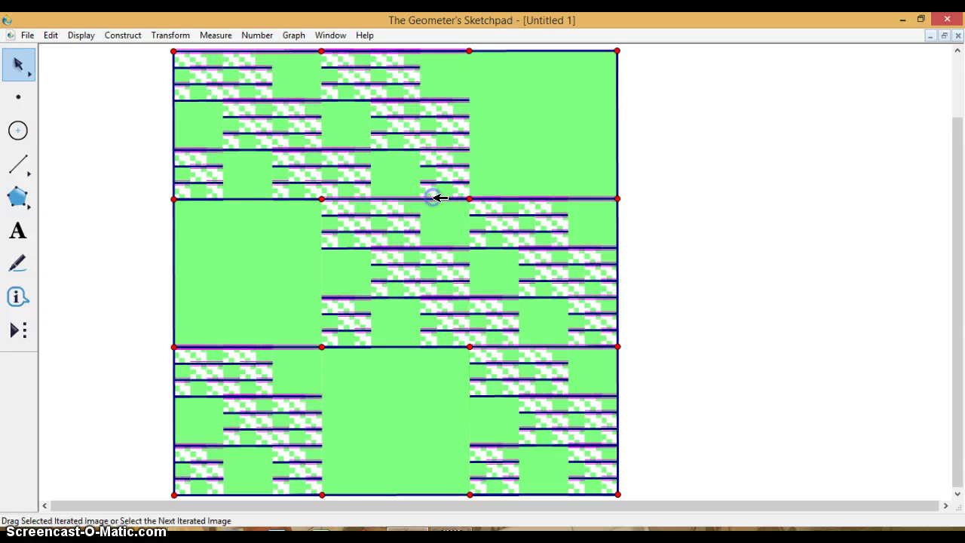
click(437, 199)
click(420, 372)
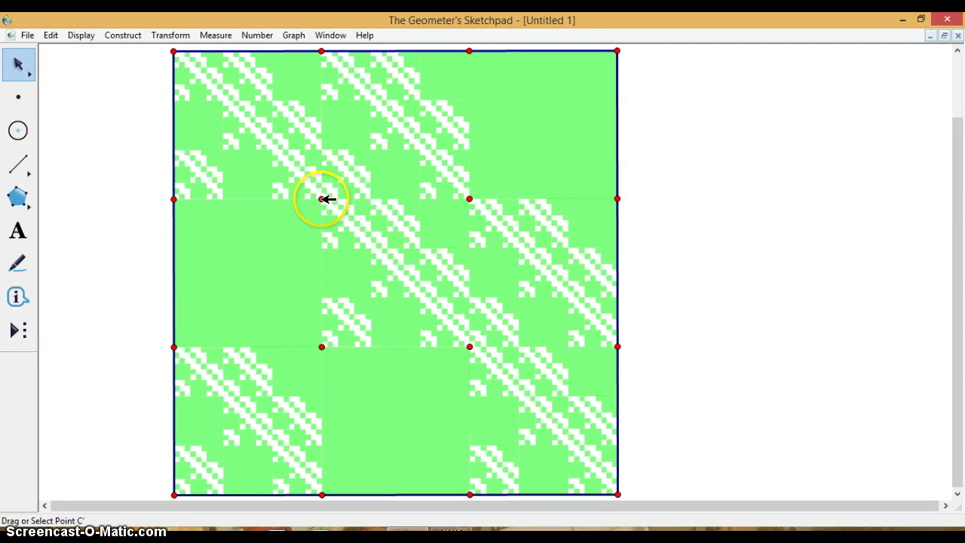
Step: Select the four interior grid points at the cell corners and hide them
click(321, 199)
click(469, 199)
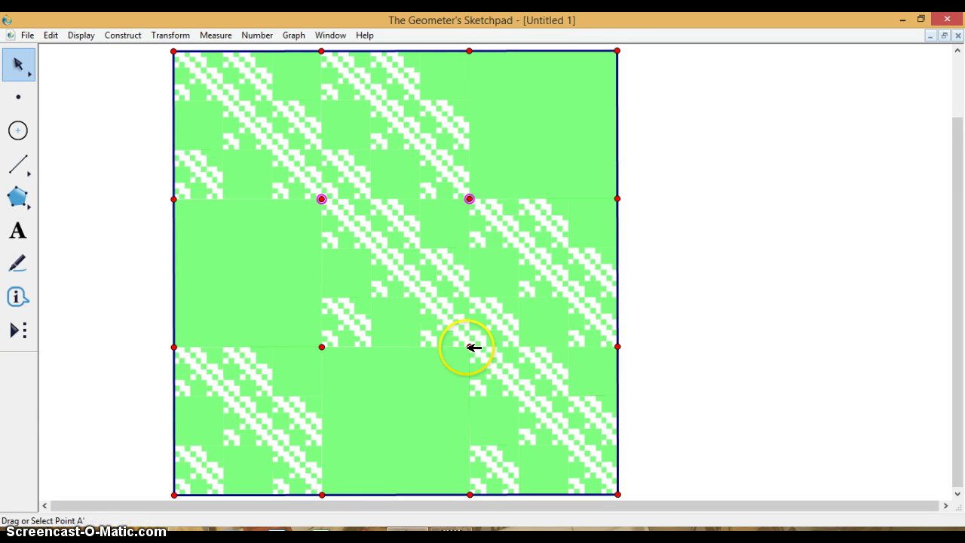
click(321, 347)
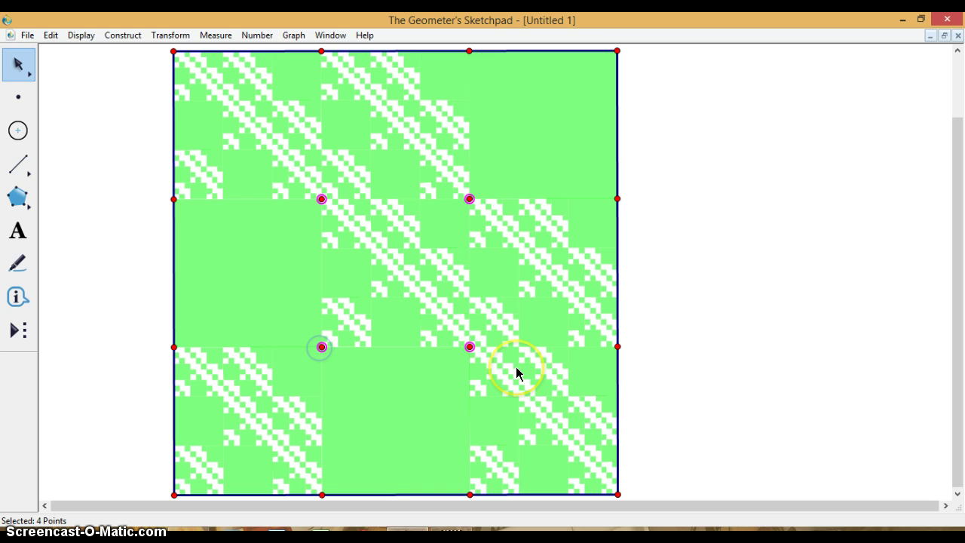
key(Escape)
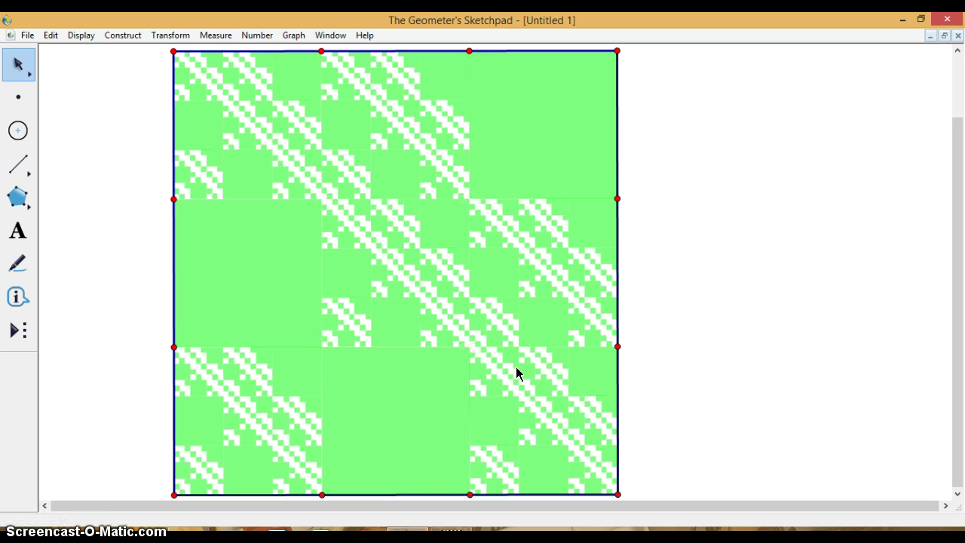
click(928, 288)
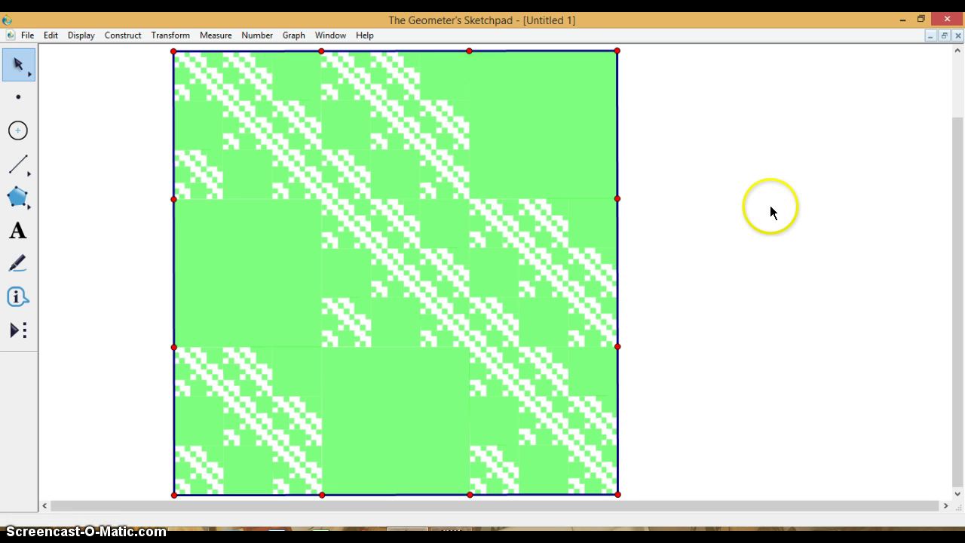